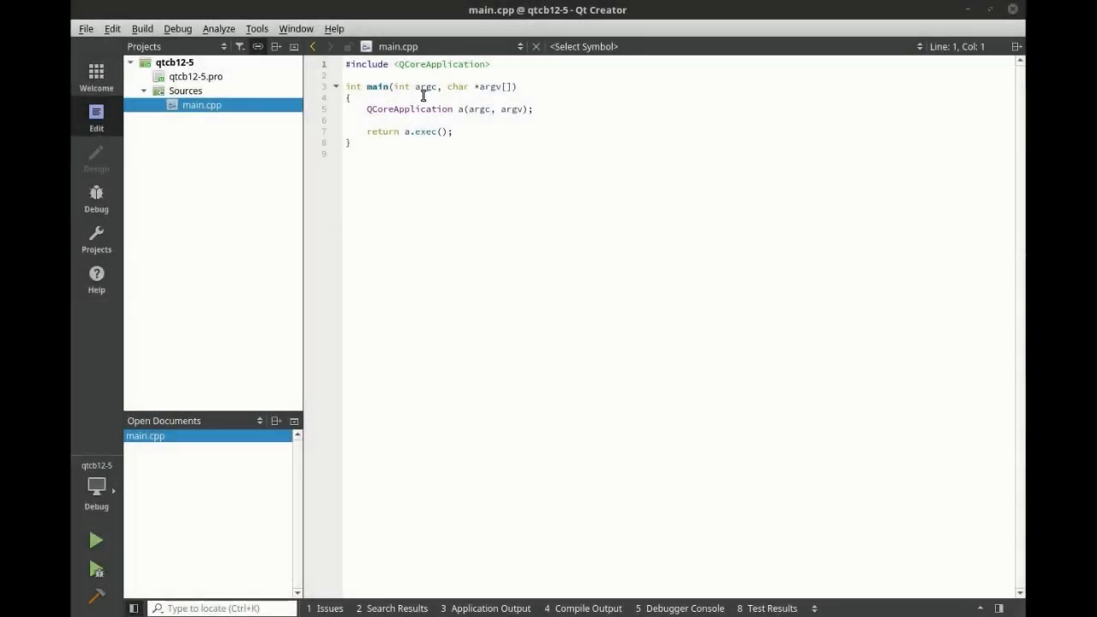
- Open blank lines after the #include and note that QObject cast avoids RTTI and works only on QObjects
{"action": "left_click", "coordinate": [399, 76]}
{"action": "key", "text": "Return"}
{"action": "key", "text": "Return"}
{"action": "key", "text": "Up"}
{"action": "type", "text": "//QObject cast does not use the C++ RTTI, only used on QObjects"}
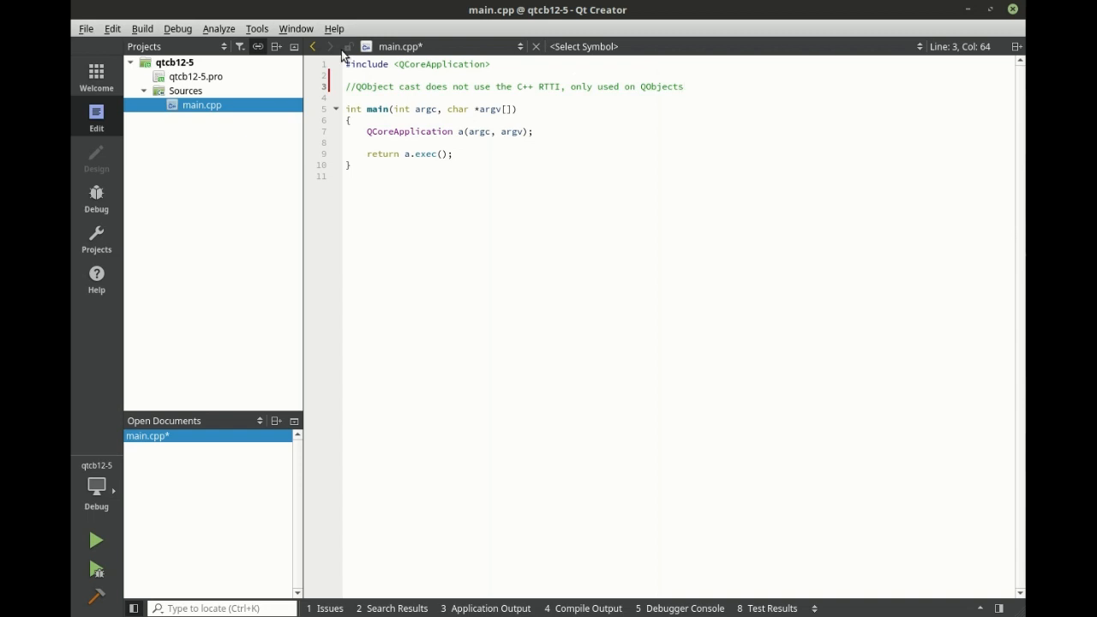
- Add existing car.h, feline.cpp/.h and racecar.cpp/.h files to the qtcb12-5 project
{"action": "right_click", "coordinate": [208, 61]}
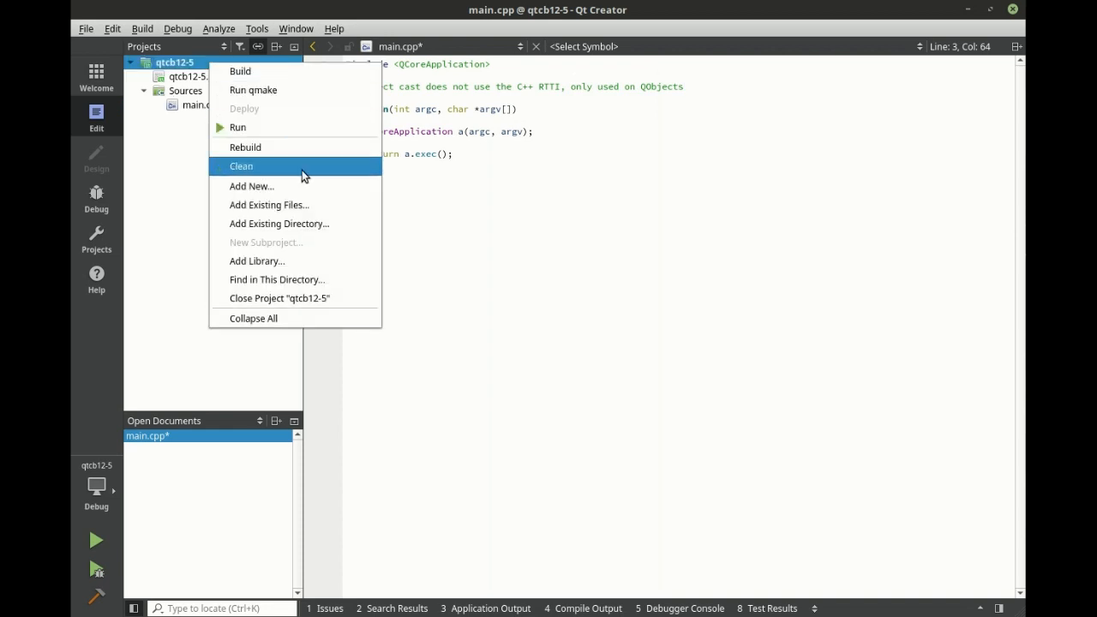
{"action": "left_click", "coordinate": [268, 204]}
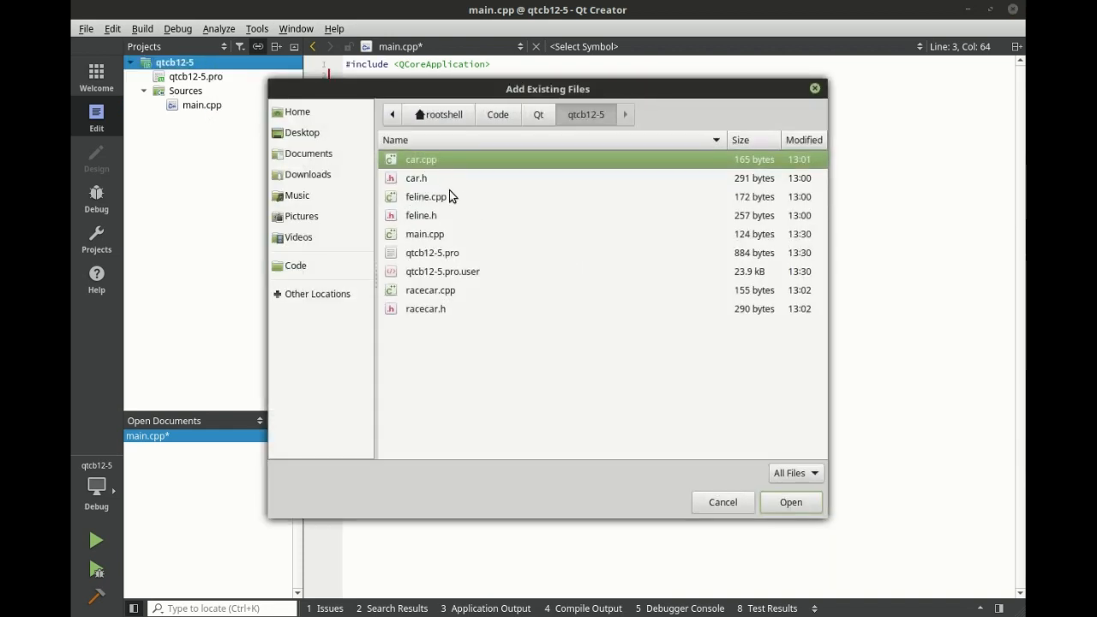
{"action": "left_click", "coordinate": [416, 178], "text": "ctrl"}
{"action": "left_click", "coordinate": [425, 196], "text": "ctrl"}
{"action": "left_click", "coordinate": [420, 215], "text": "ctrl"}
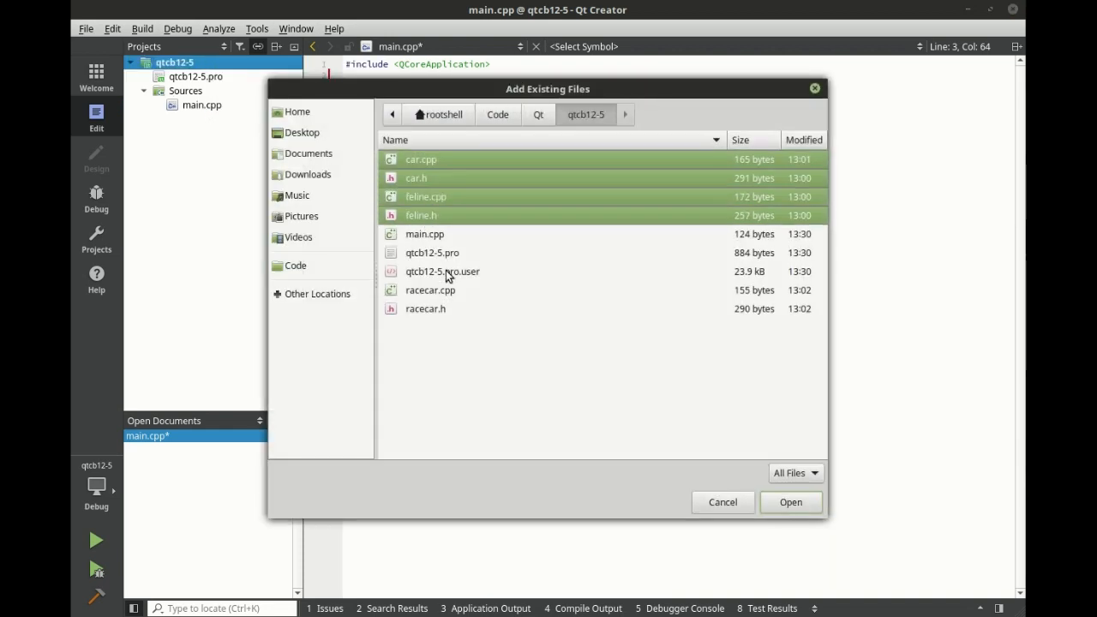
{"action": "left_click", "coordinate": [430, 289], "text": "ctrl"}
{"action": "left_click", "coordinate": [426, 308], "text": "ctrl"}
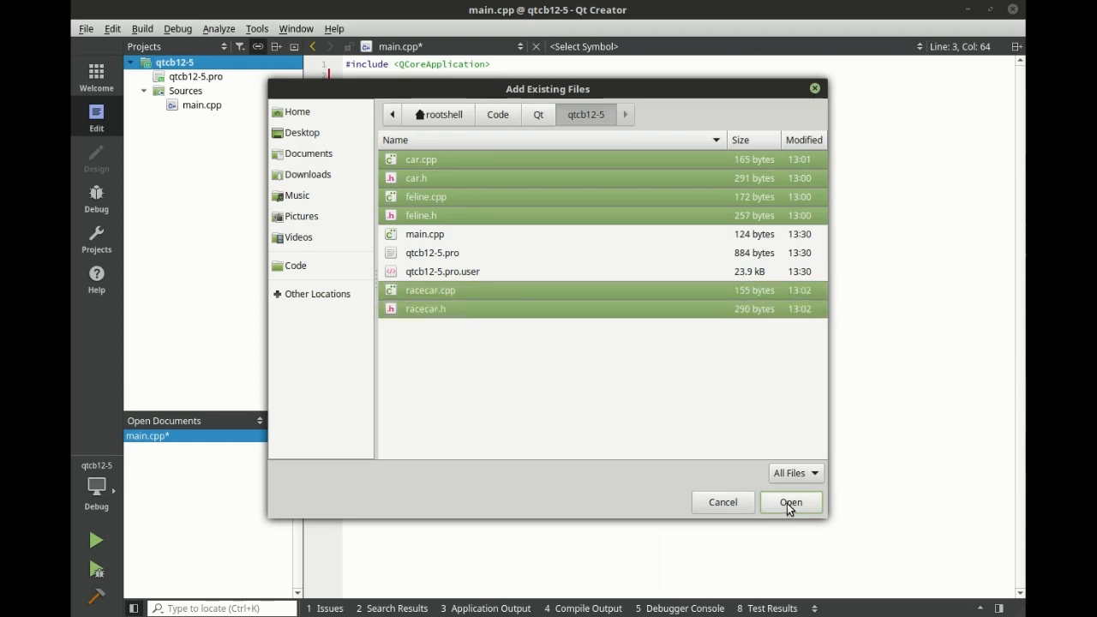
{"action": "left_click", "coordinate": [790, 502]}
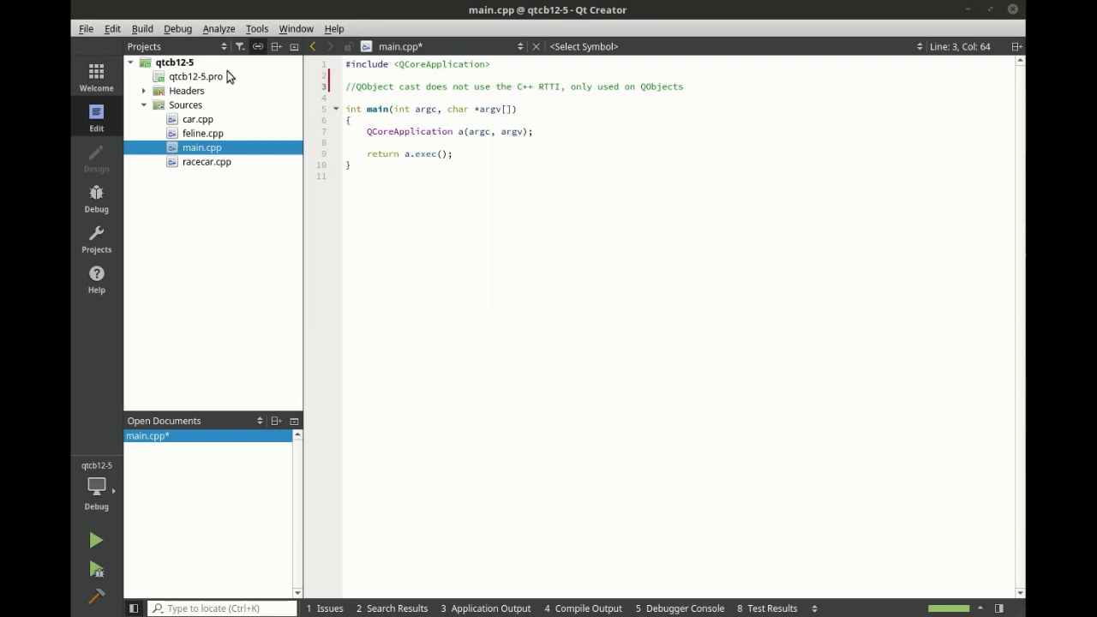
- Create a new C++ class named dog in the qtcb12-5 project via Add New
{"action": "right_click", "coordinate": [178, 66]}
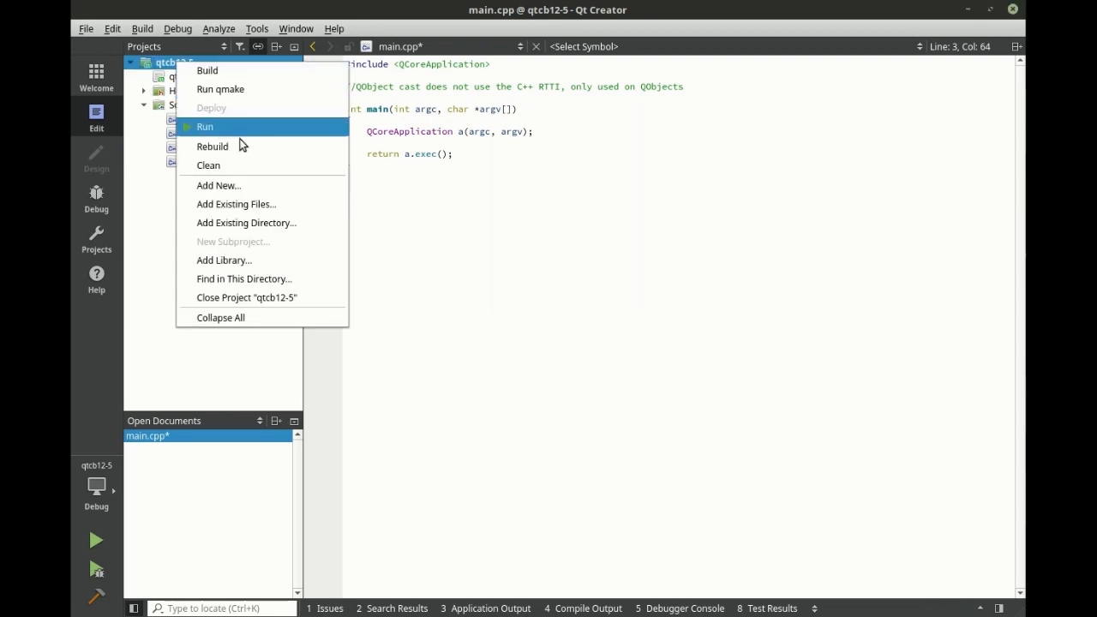
{"action": "left_click", "coordinate": [242, 186]}
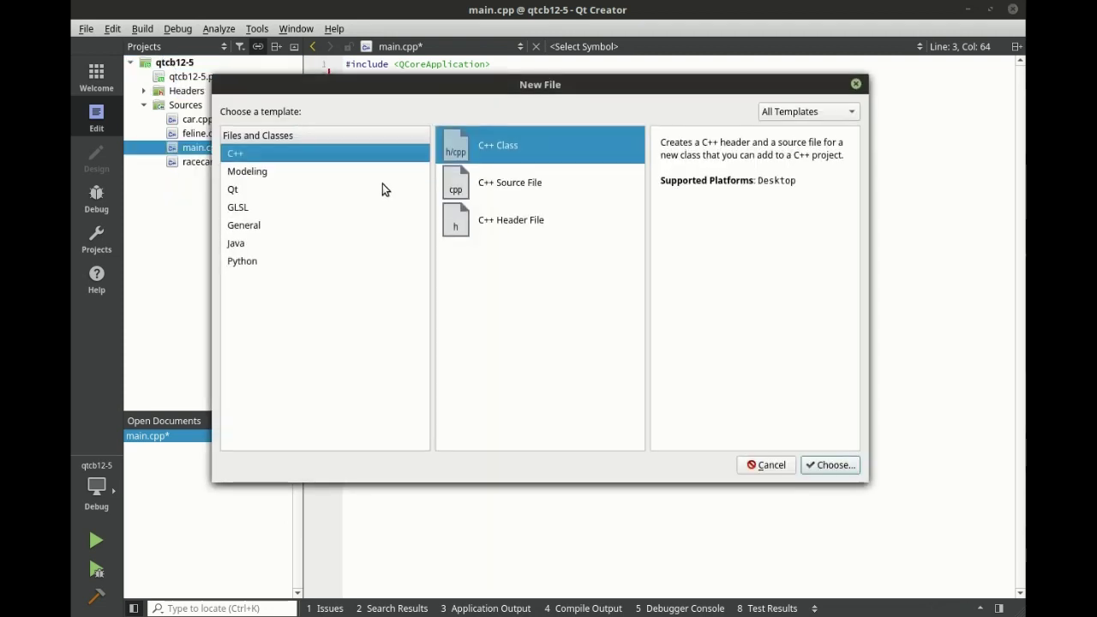
{"action": "double_click", "coordinate": [518, 153]}
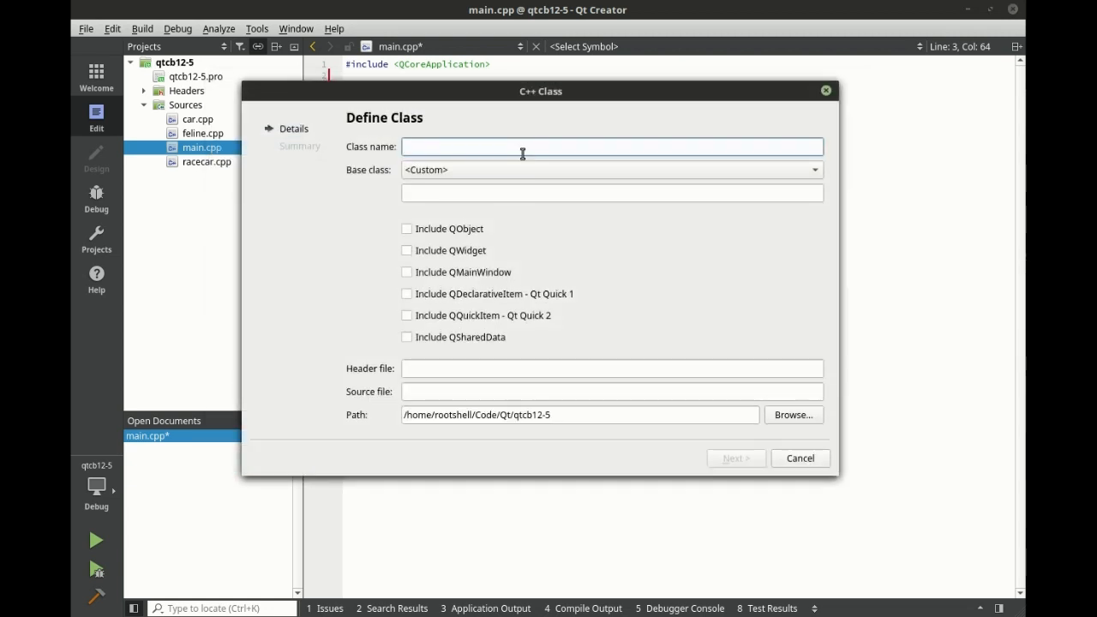
{"action": "type", "text": "dog"}
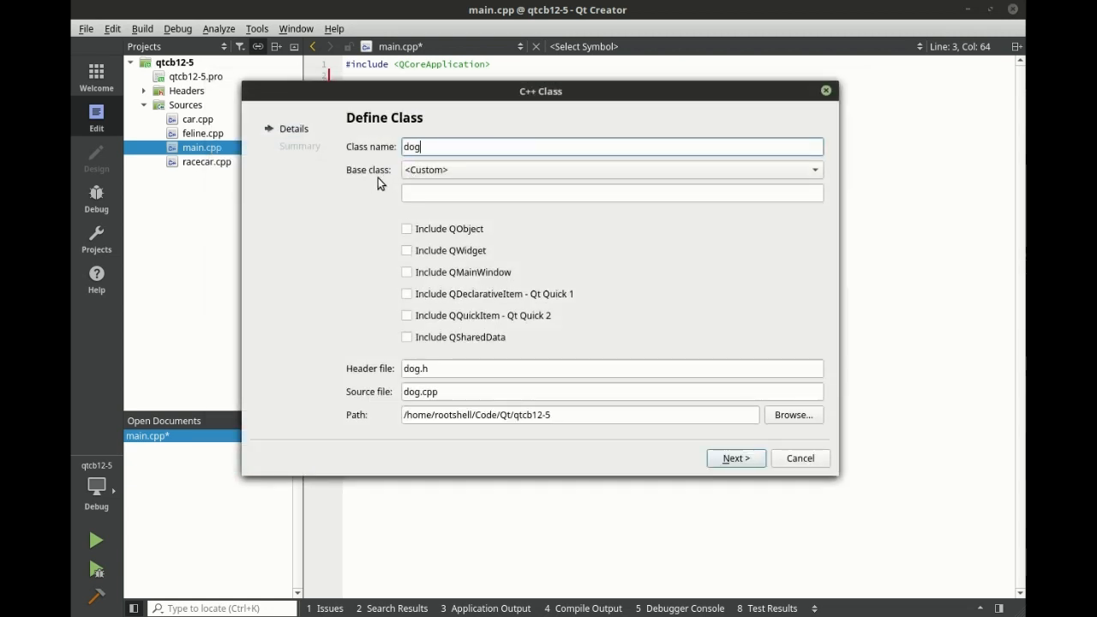
{"action": "left_click", "coordinate": [732, 457]}
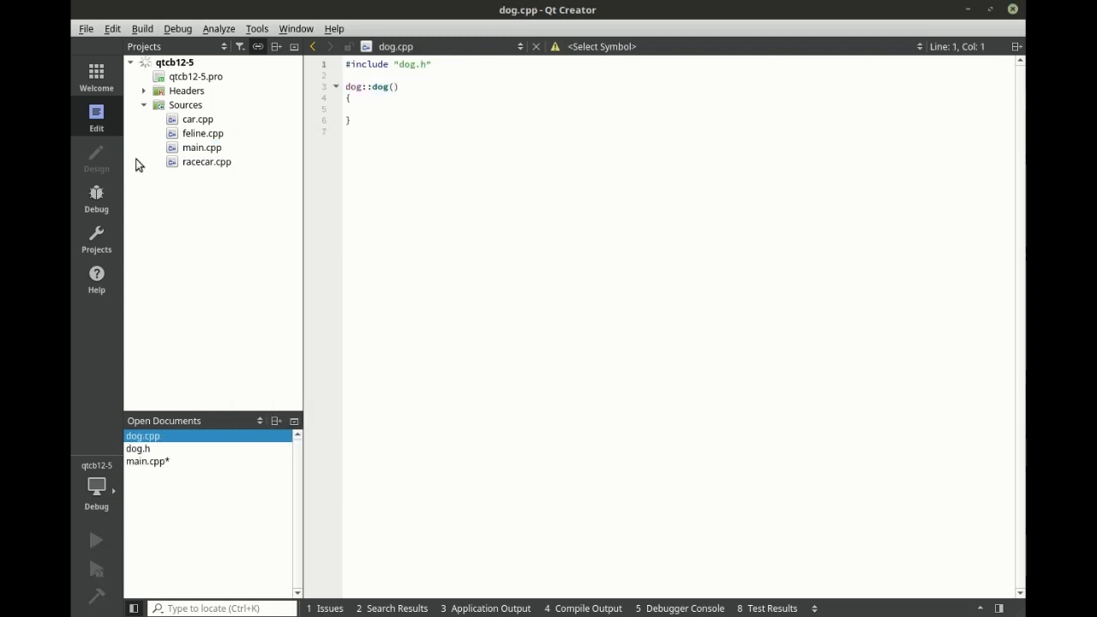
- Compare dog.h against car.h, noting car derives from QObject while dog does not
{"action": "left_click", "coordinate": [144, 91]}
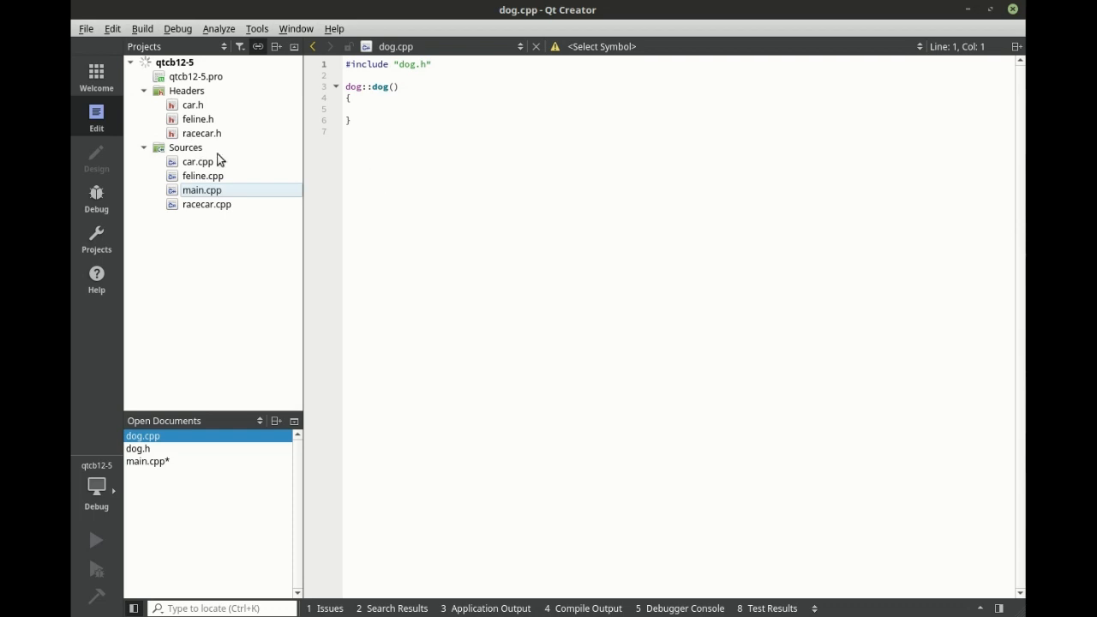
{"action": "left_click", "coordinate": [196, 119]}
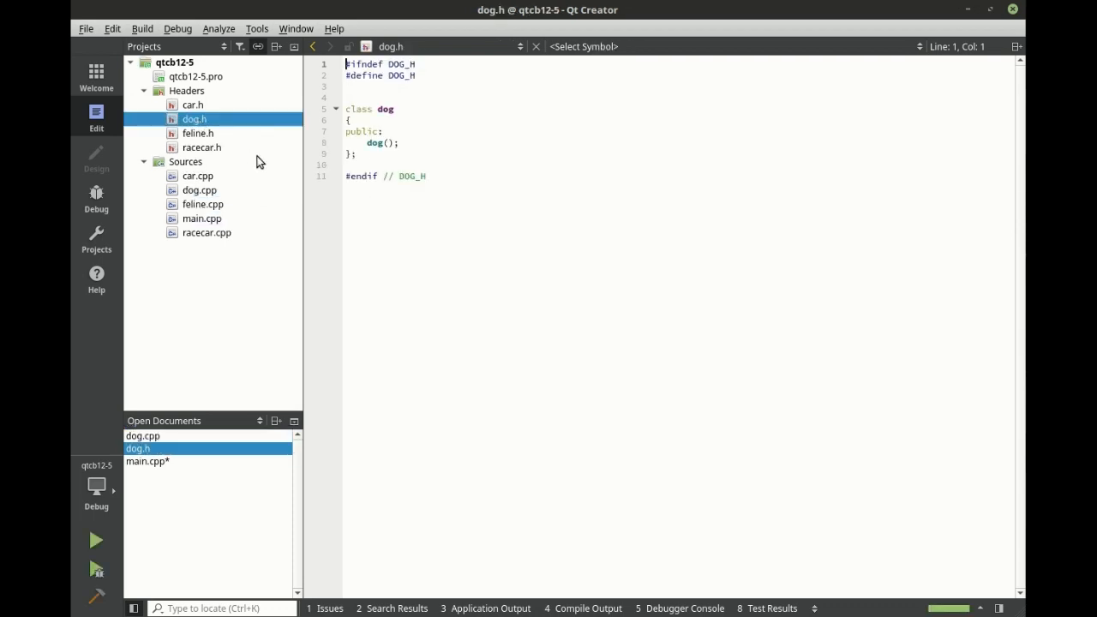
{"action": "left_click", "coordinate": [396, 109]}
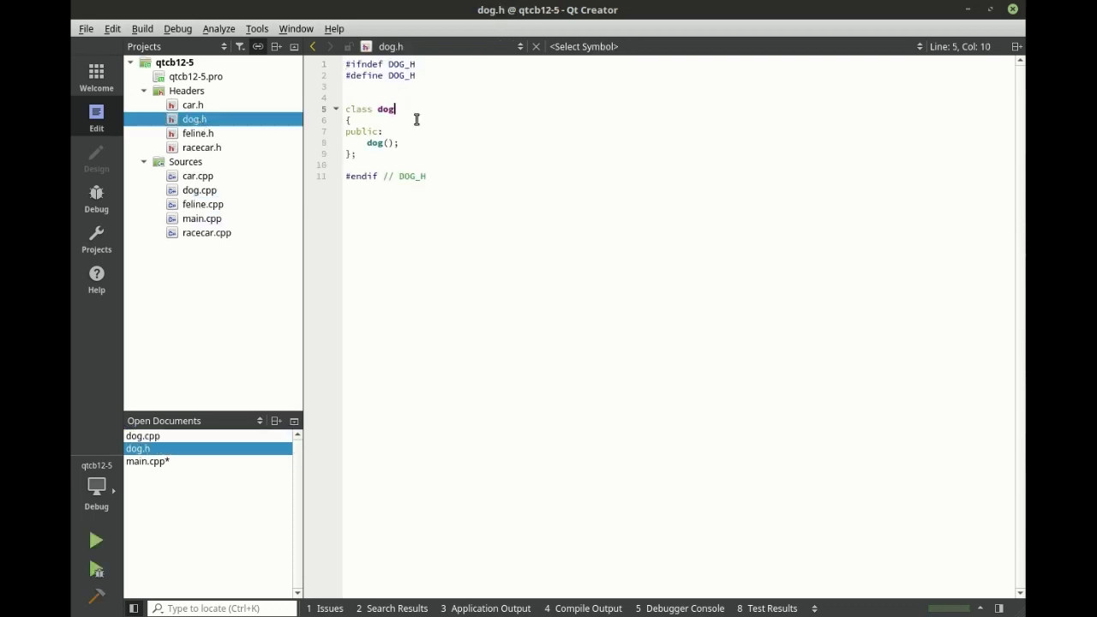
{"action": "double_click", "coordinate": [192, 104]}
{"action": "double_click", "coordinate": [389, 153]}
{"action": "double_click", "coordinate": [465, 131]}
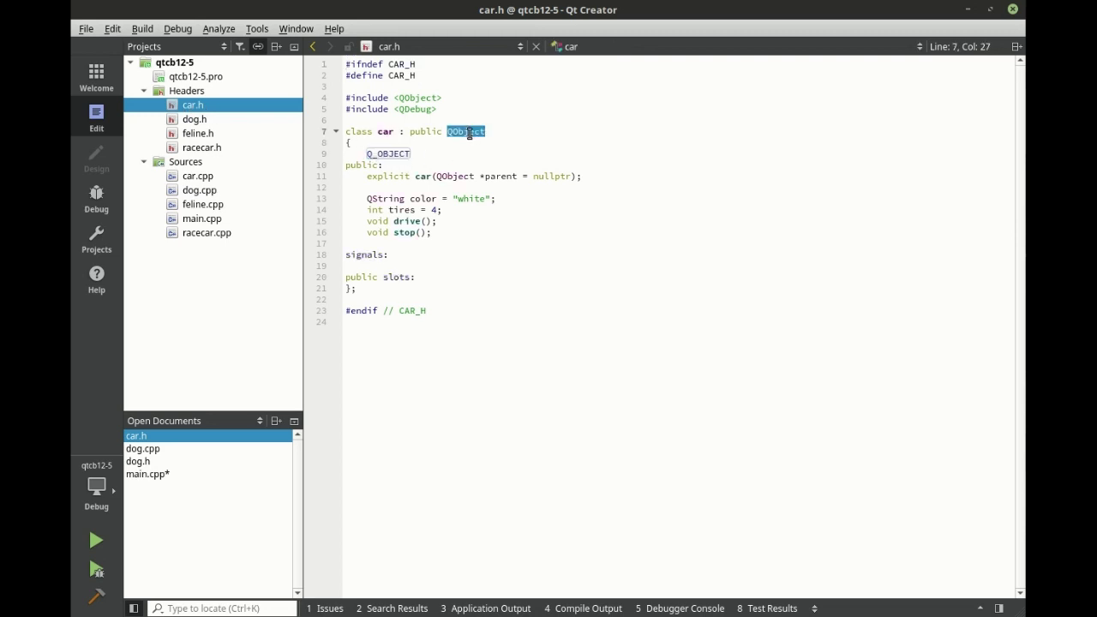
{"action": "left_click", "coordinate": [202, 119]}
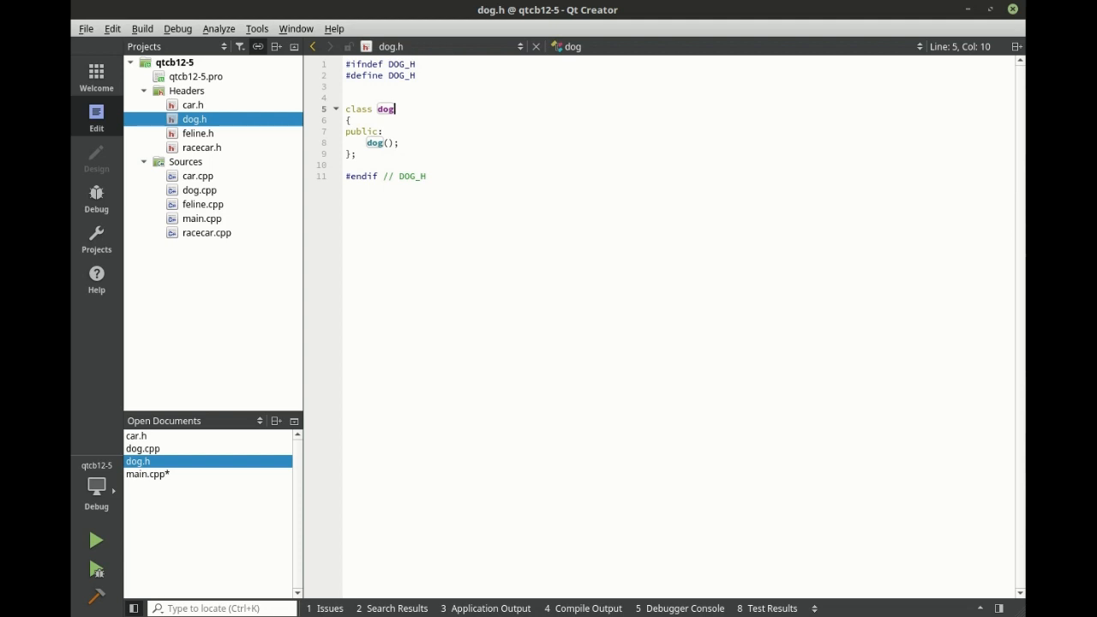
- Replace main.cpp's first include with QDebug, car.h, racecar.h and dog.h includes and save
{"action": "double_click", "coordinate": [201, 219]}
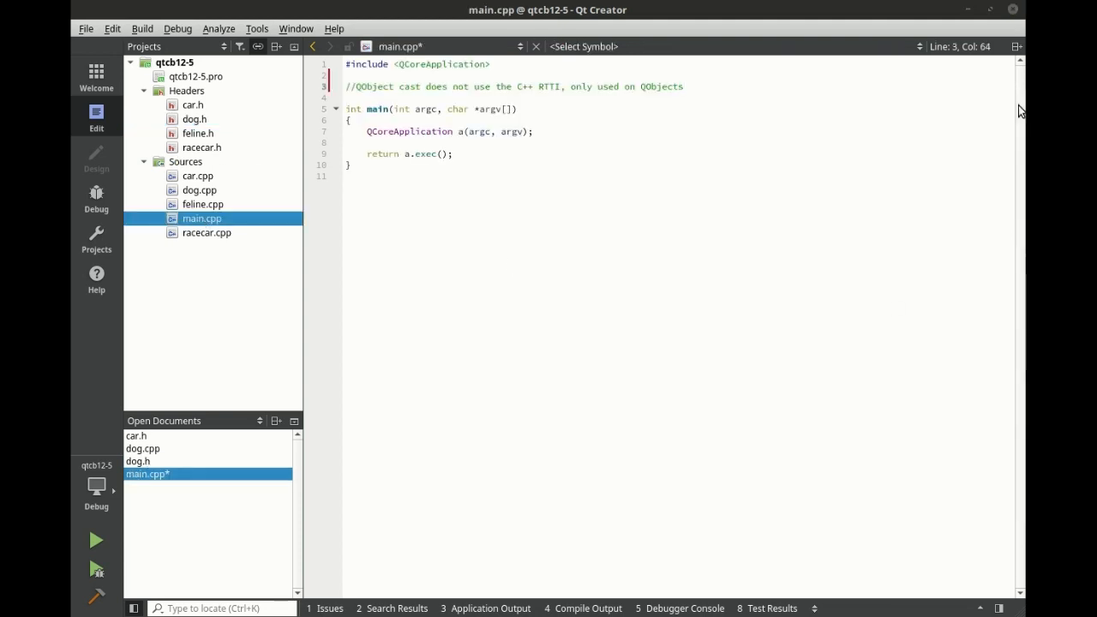
{"action": "triple_click", "coordinate": [510, 66]}
{"action": "type", "text": "#include <QCoreApplication> #include <QDebug> #include \"car.h\" #include \"racecar.h\" #include \"dog.h\""}
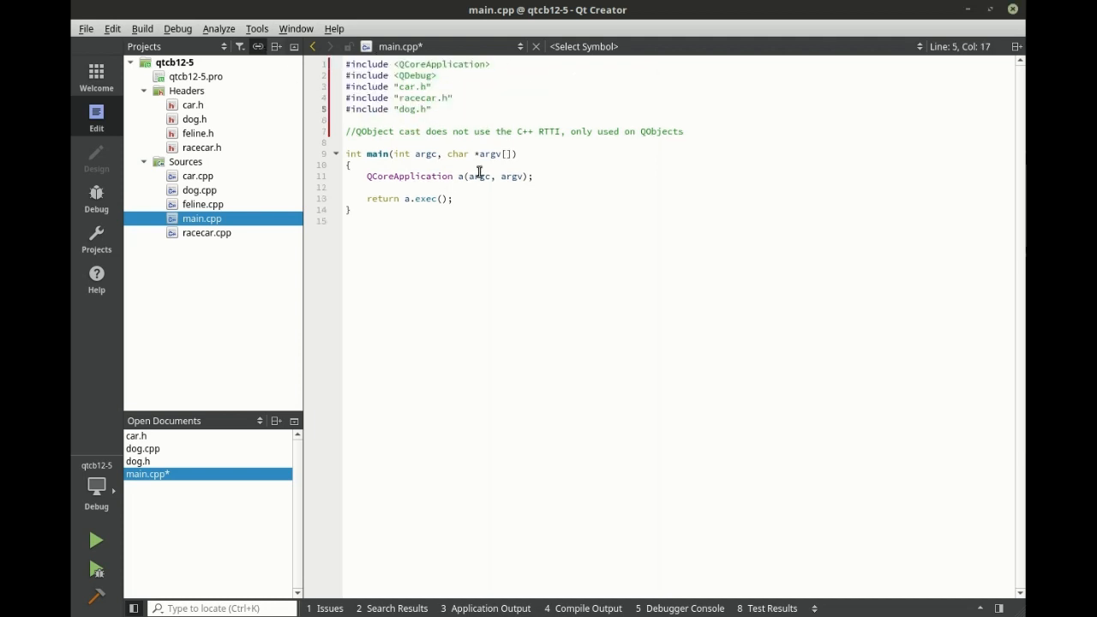
{"action": "key", "text": "ctrl+s"}
{"action": "left_click", "coordinate": [642, 221]}
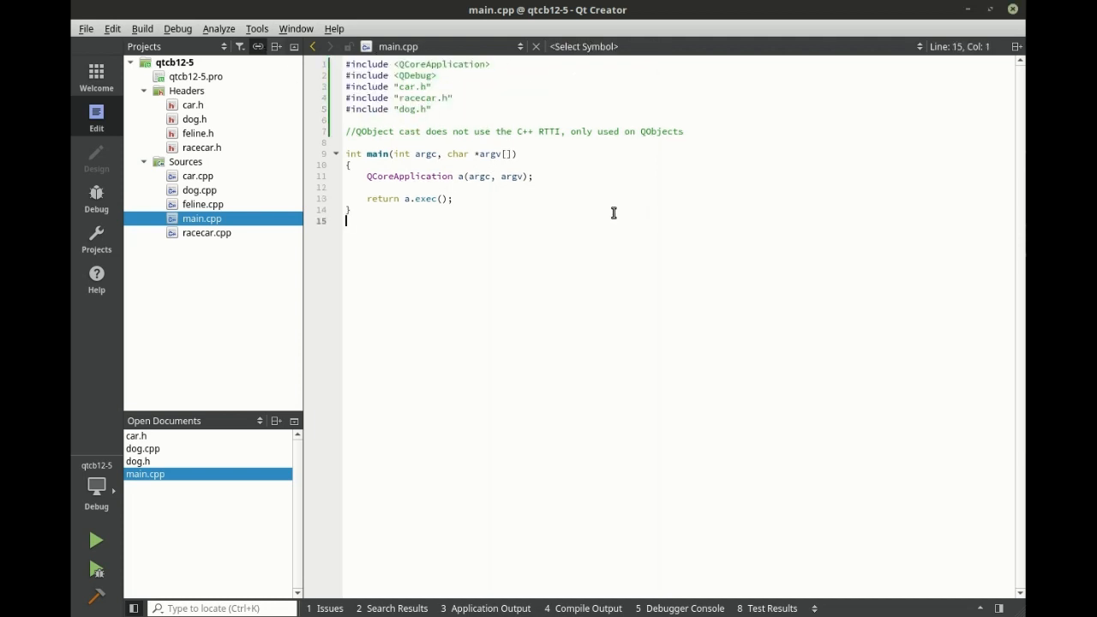
{"action": "left_click", "coordinate": [538, 185]}
- Create racecar player1 and cast it to car* mycar with qobject_cast in main
{"action": "key", "text": "Return"}
{"action": "key", "text": "Return"}
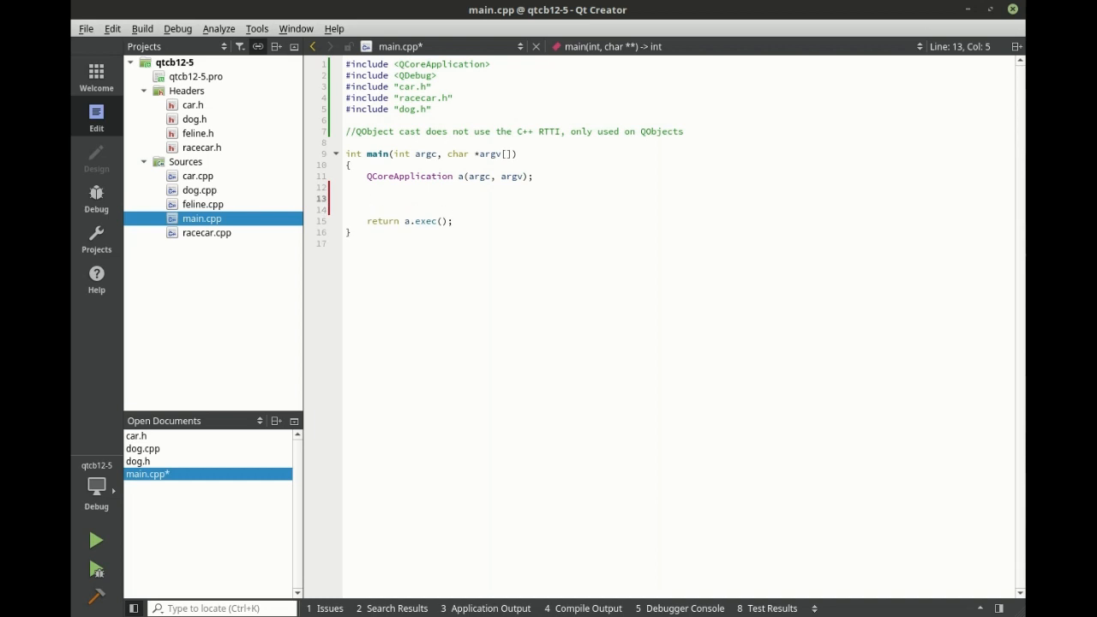
{"action": "type", "text": "//Derived"}
{"action": "type", "text": " to base"}
{"action": "key", "text": "Return"}
{"action": "type", "text": "racecar*"}
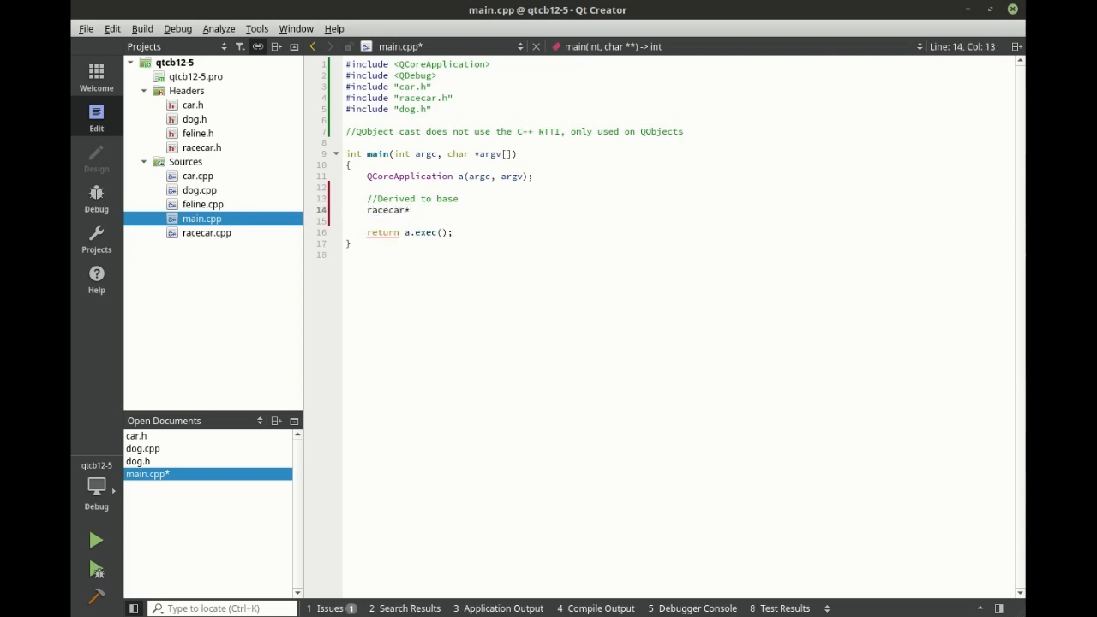
{"action": "type", "text": " player1 ="}
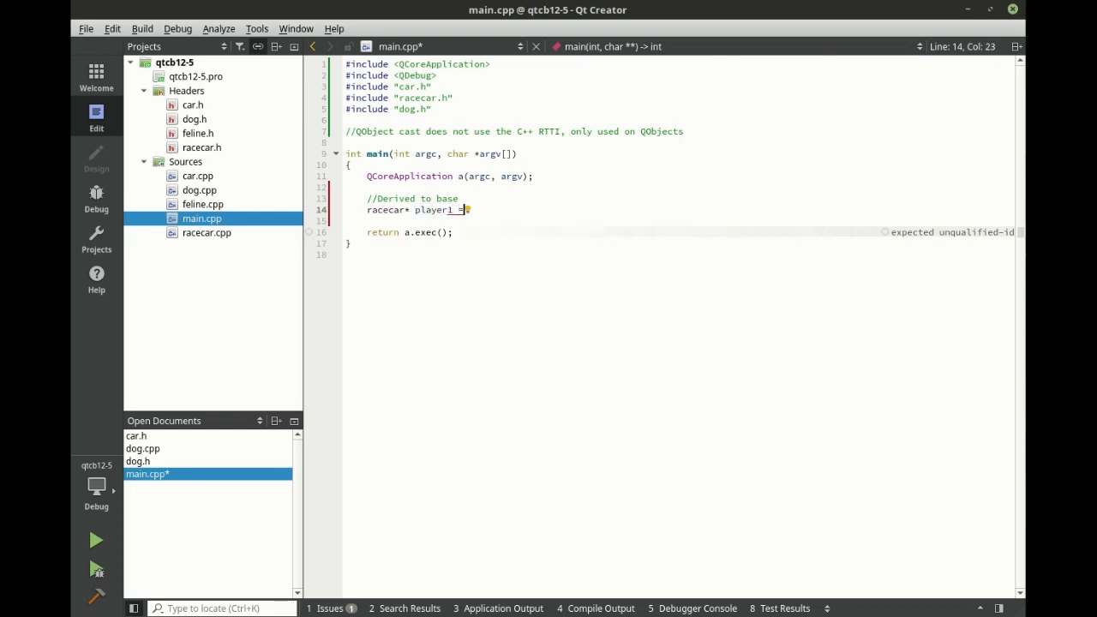
{"action": "type", "text": " new racecar("}
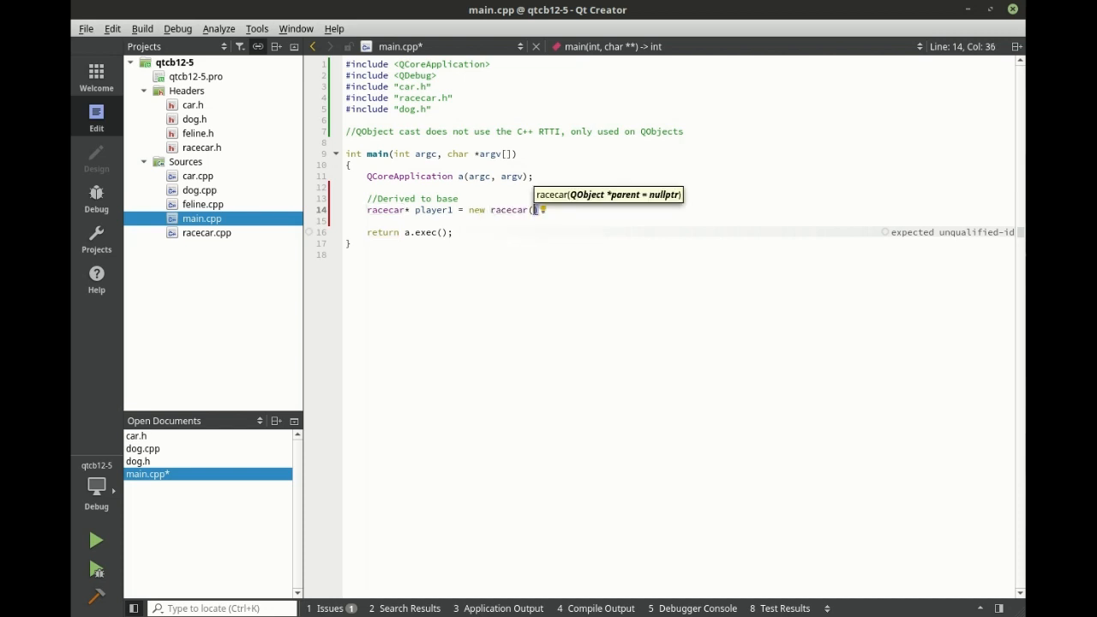
{"action": "type", "text": "&a);"}
{"action": "key", "text": "Return"}
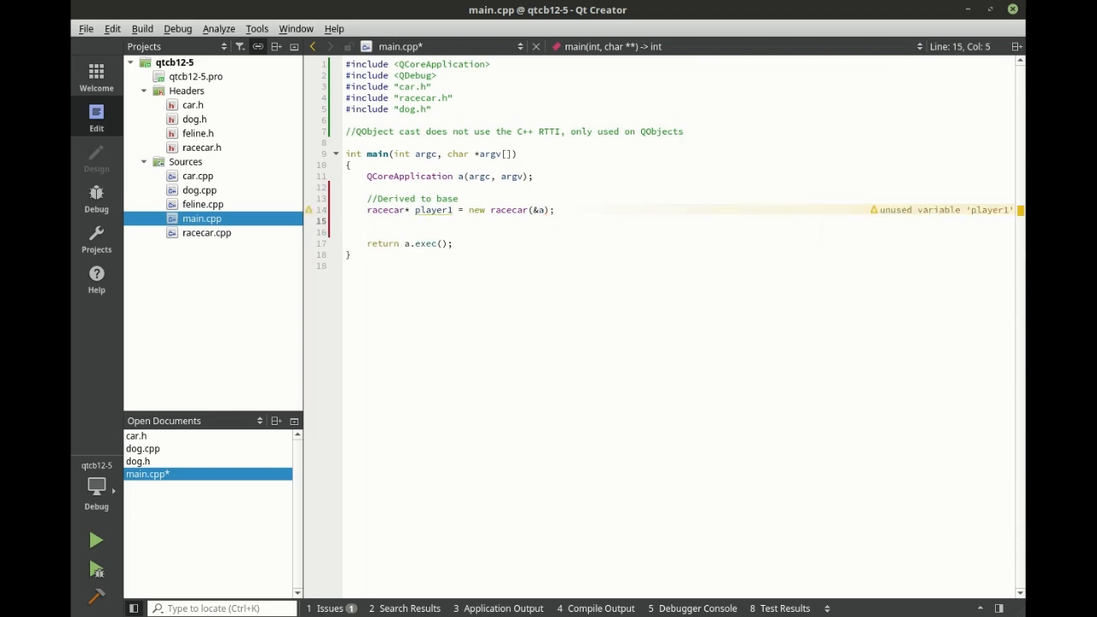
{"action": "type", "text": "car* "}
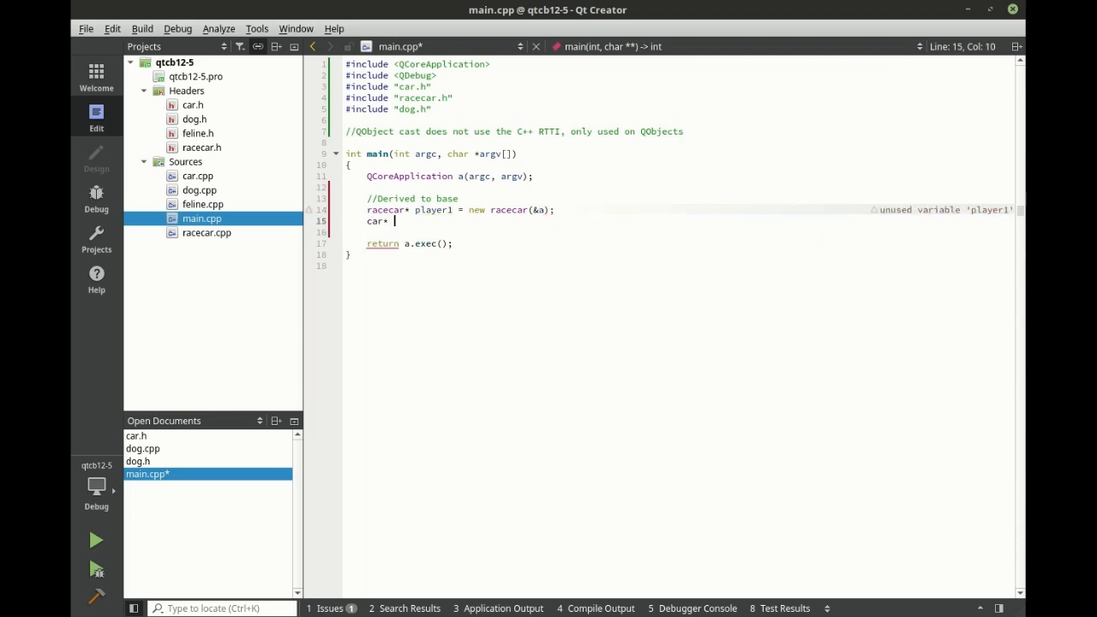
{"action": "type", "text": "myc"}
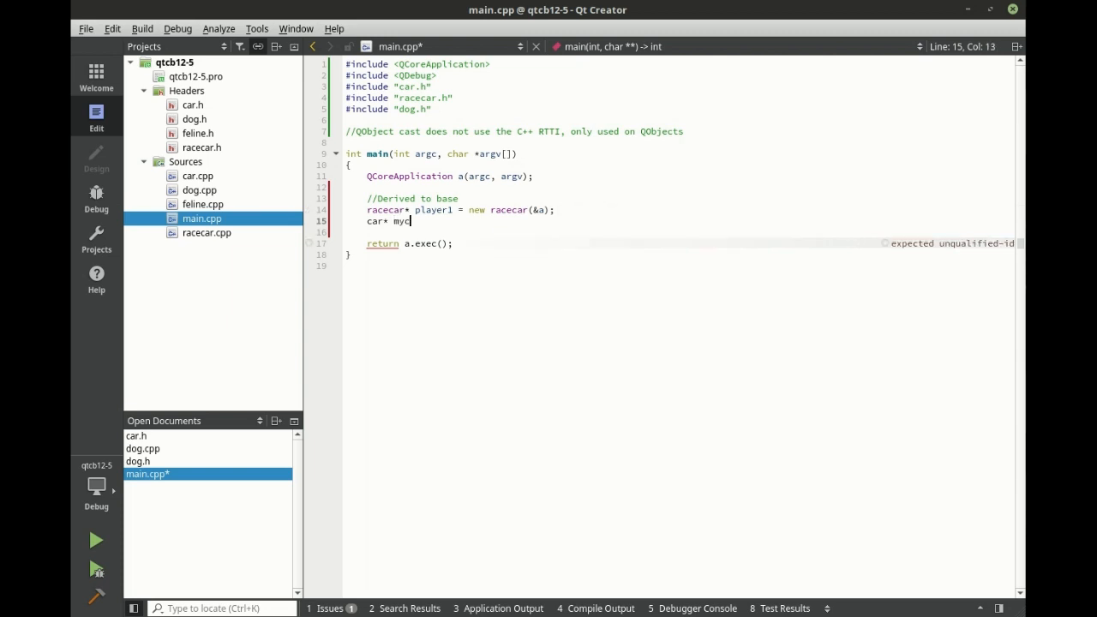
{"action": "type", "text": "ar = "}
{"action": "type", "text": "qob"}
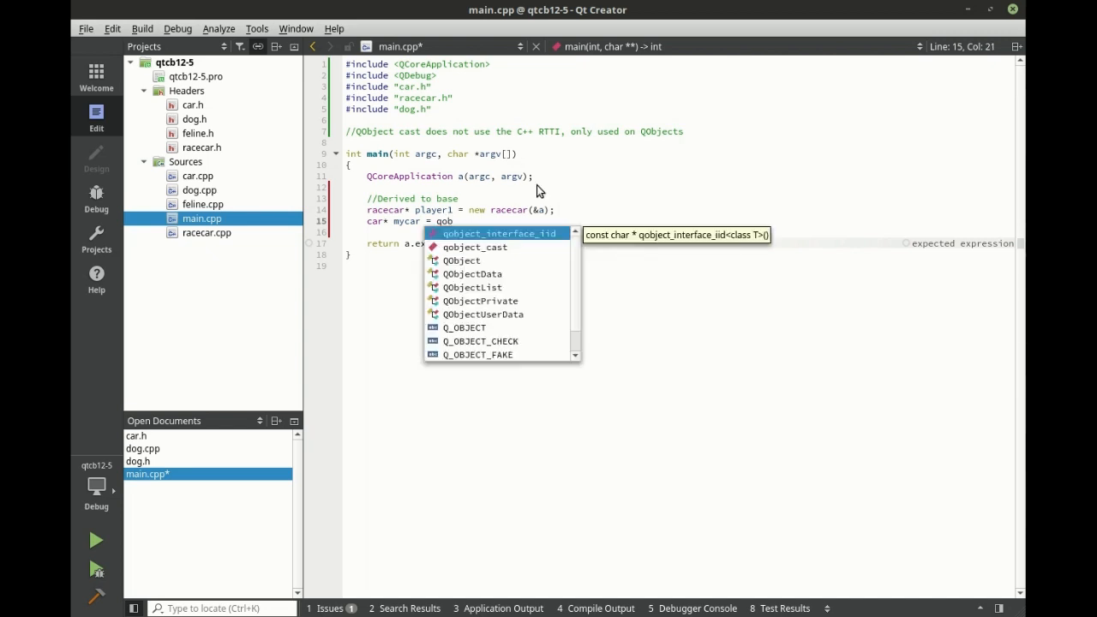
{"action": "key", "text": "Down"}
{"action": "key", "text": "Return"}
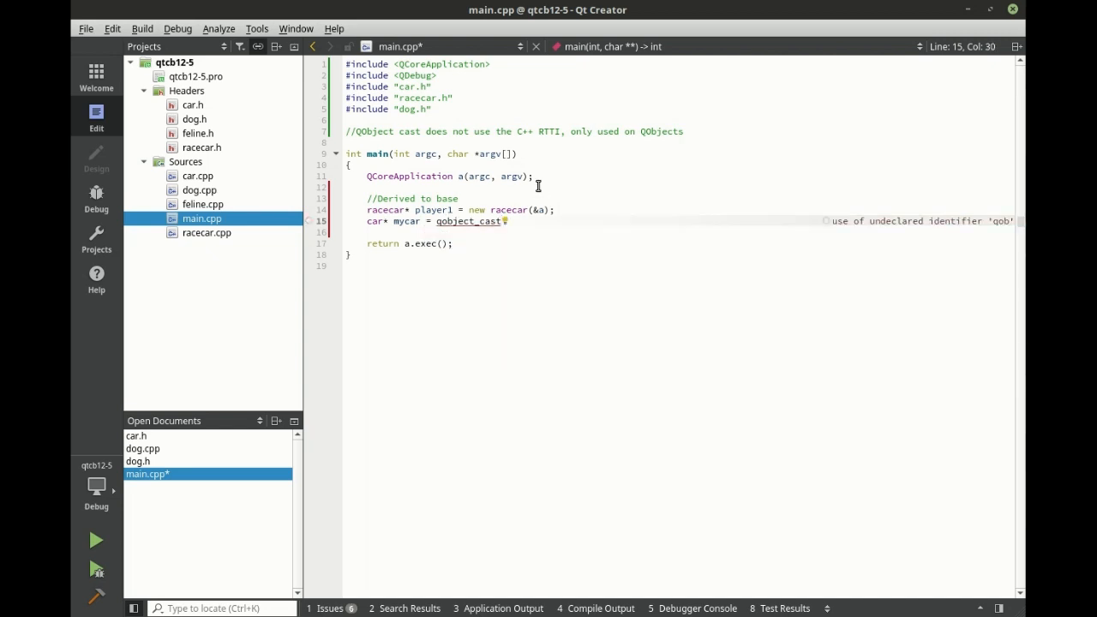
{"action": "type", "text": "<car"}
{"action": "type", "text": ">"}
{"action": "type", "text": "(play"}
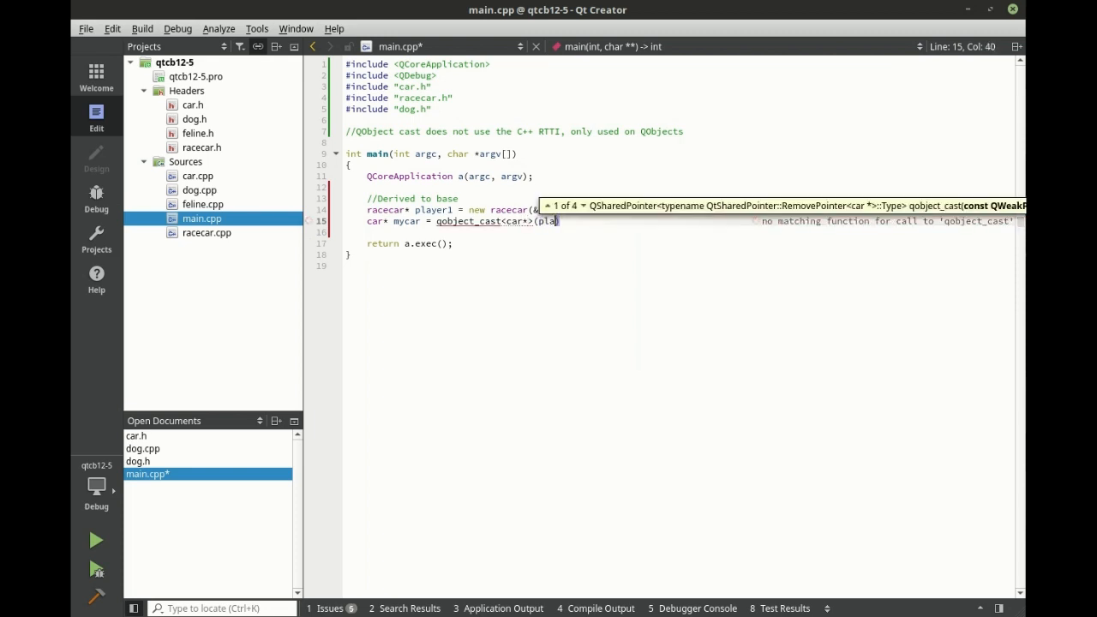
{"action": "key", "text": "Return"}
{"action": "key", "text": "End"}
{"action": "type", "text": ";"}
- Call mycar->drive(), save main.cpp and run it to print "driving"
{"action": "key", "text": "Return"}
{"action": "key", "text": "Return"}
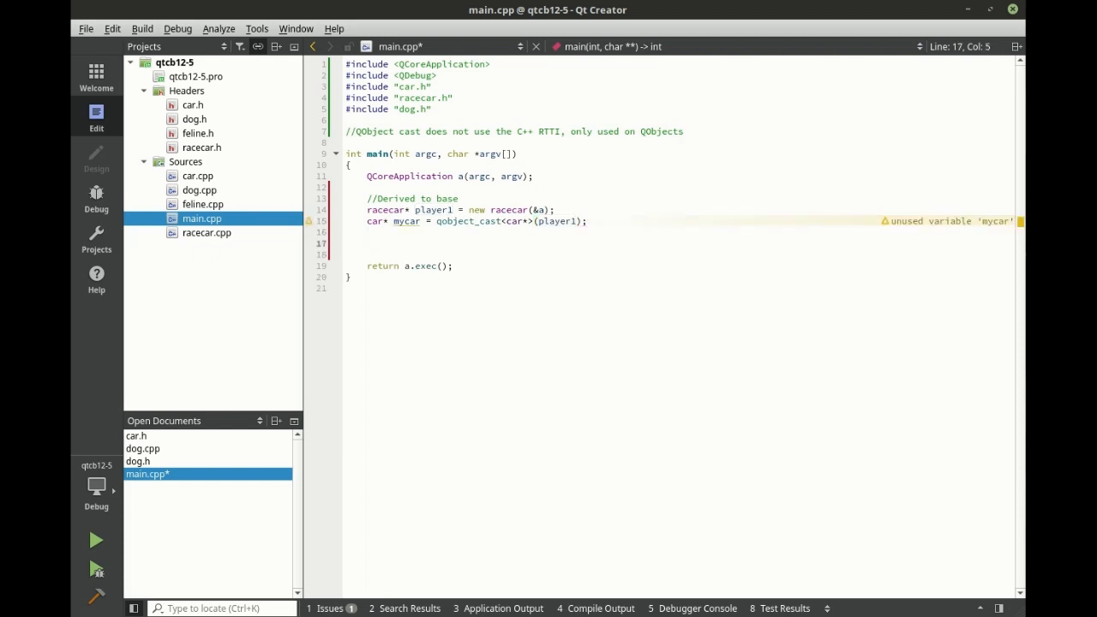
{"action": "key", "text": "Up"}
{"action": "type", "text": "my"}
{"action": "type", "text": "car->dri"}
{"action": "key", "text": "Return"}
{"action": "type", "text": ";"}
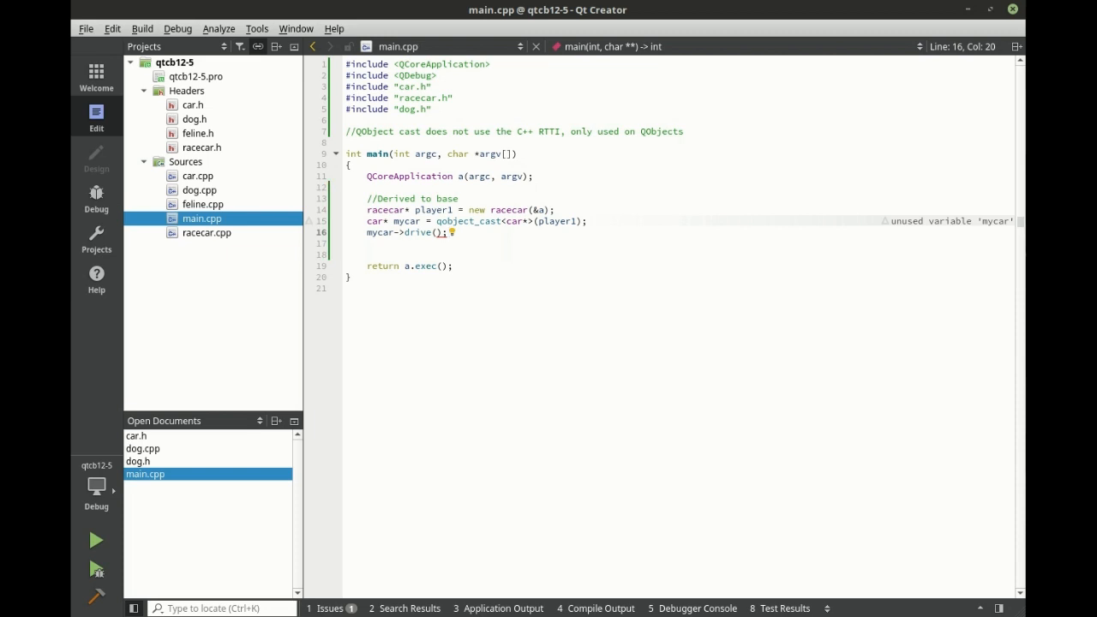
{"action": "key", "text": "ctrl+s"}
{"action": "key", "text": "ctrl+r"}
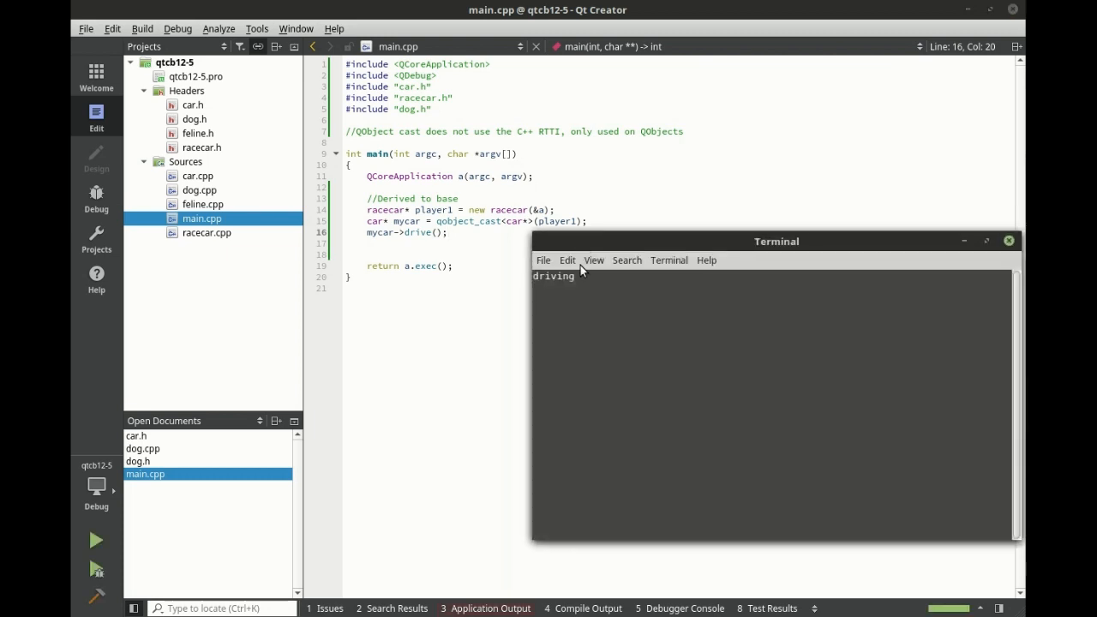
{"action": "left_click", "coordinate": [1008, 241]}
{"action": "left_click", "coordinate": [883, 450]}
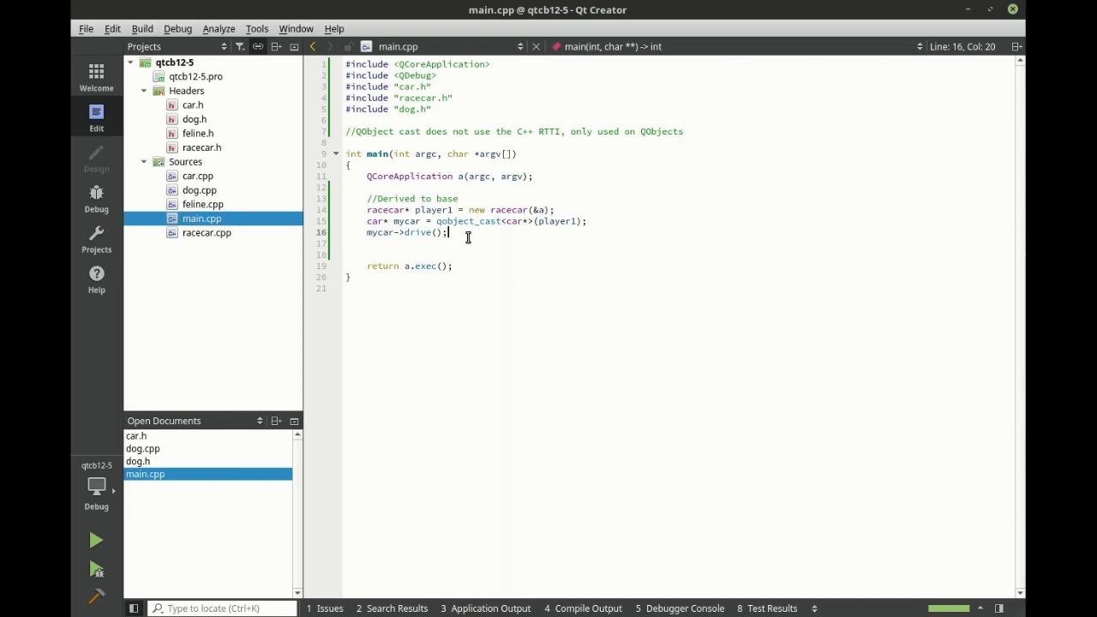
- Add a //Base to derived section casting mycar to racecar* fastcar and calling fastcar->gofast()
{"action": "key", "text": "Return"}
{"action": "key", "text": "Return"}
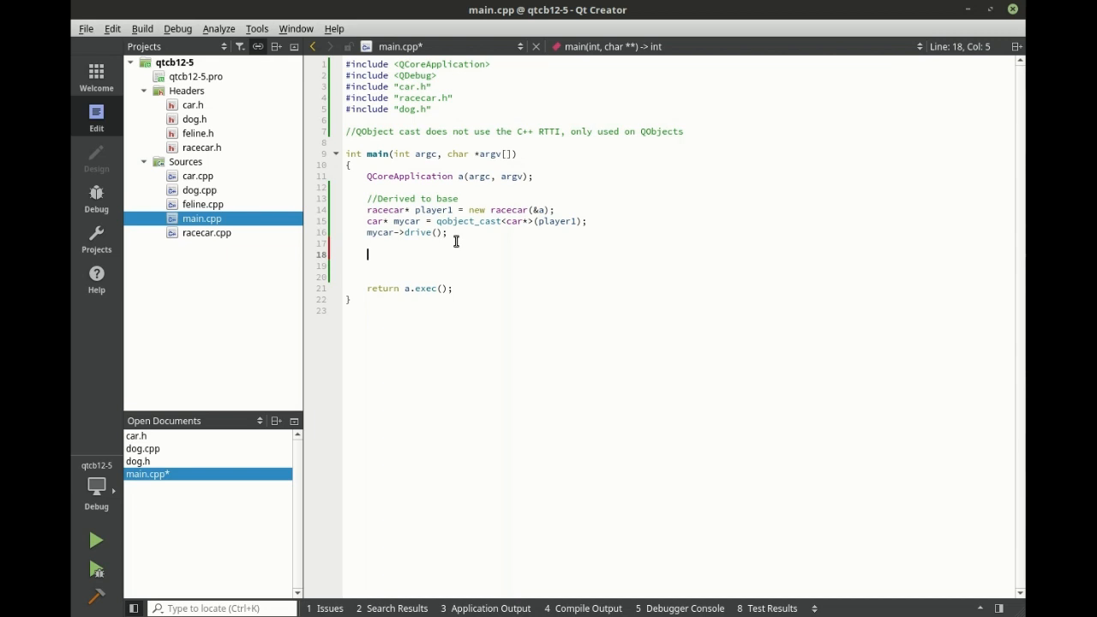
{"action": "type", "text": "//"}
{"action": "type", "text": "Base to"}
{"action": "type", "text": " derived"}
{"action": "key", "text": "Return"}
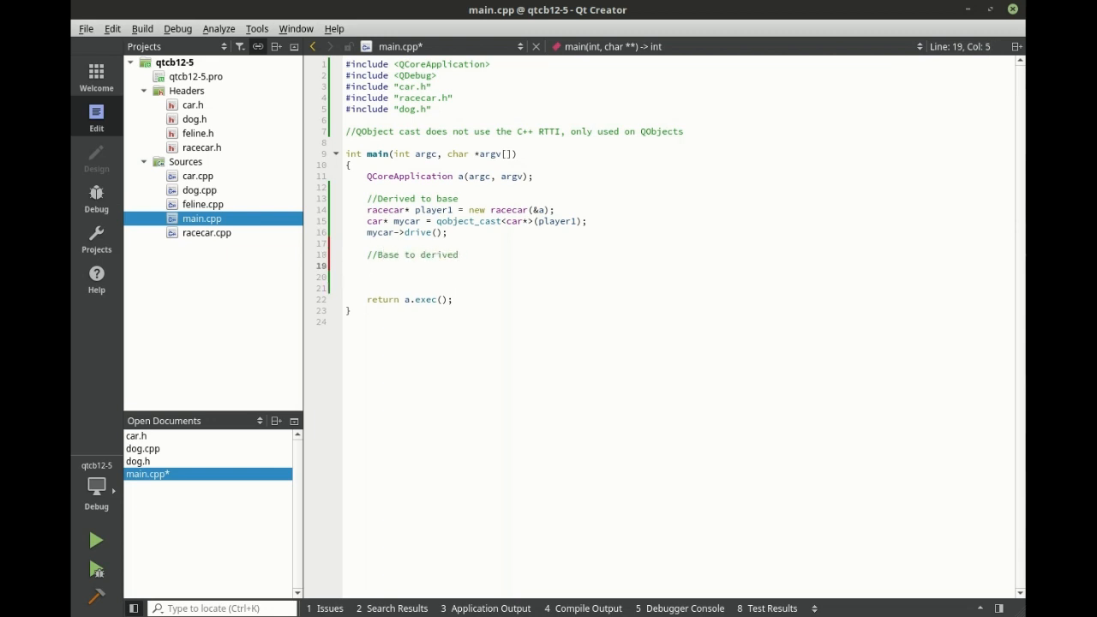
{"action": "type", "text": "racecar* fastcar = "}
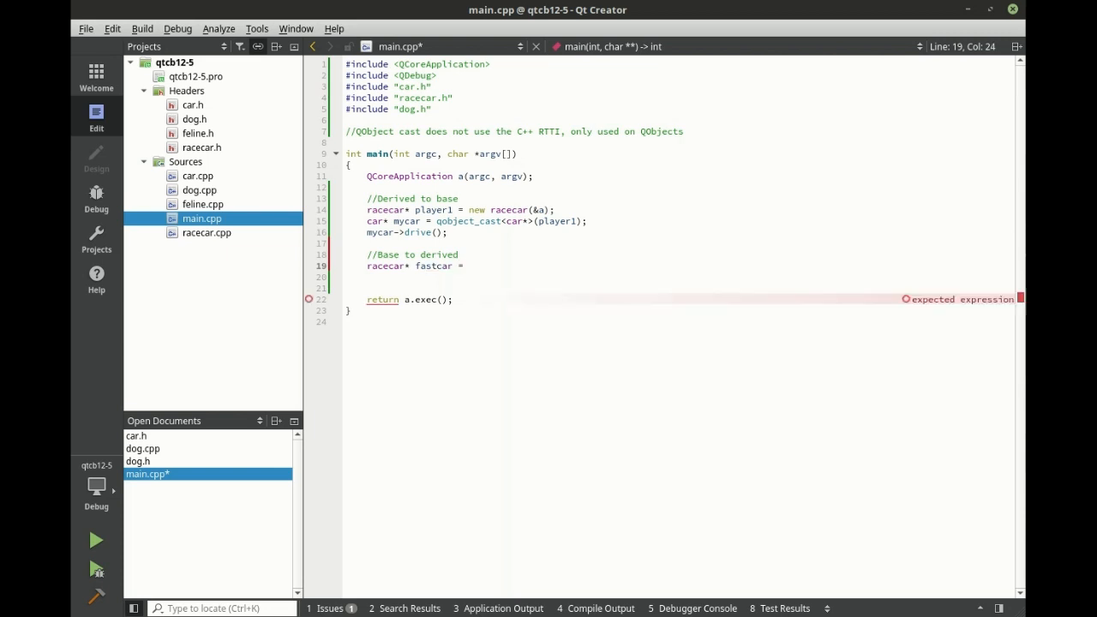
{"action": "type", "text": "qobj"}
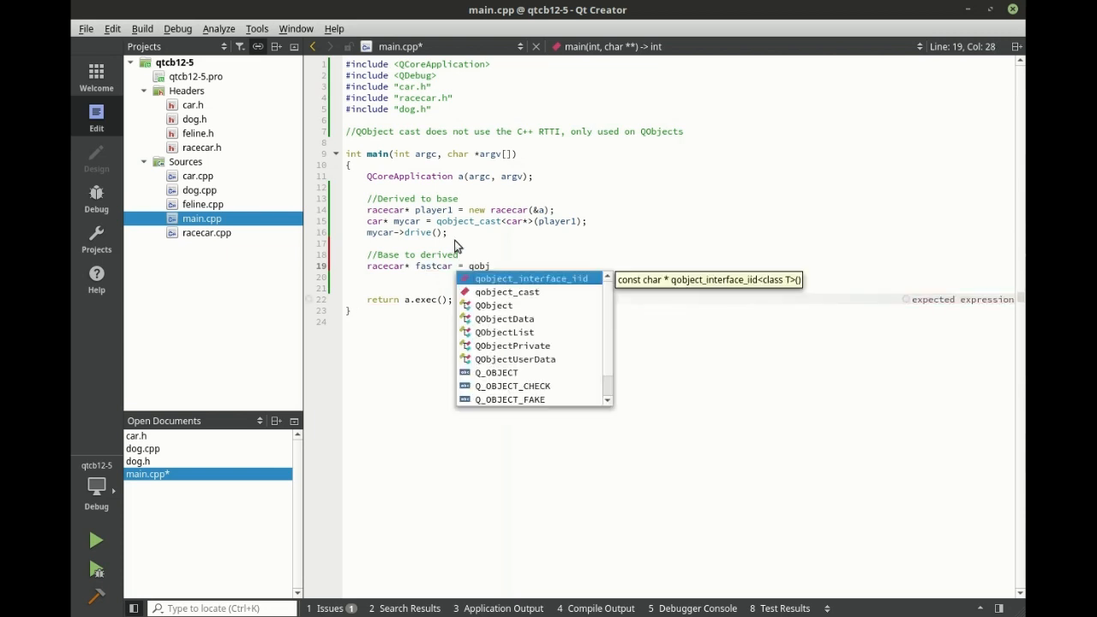
{"action": "key", "text": "Down"}
{"action": "key", "text": "Return"}
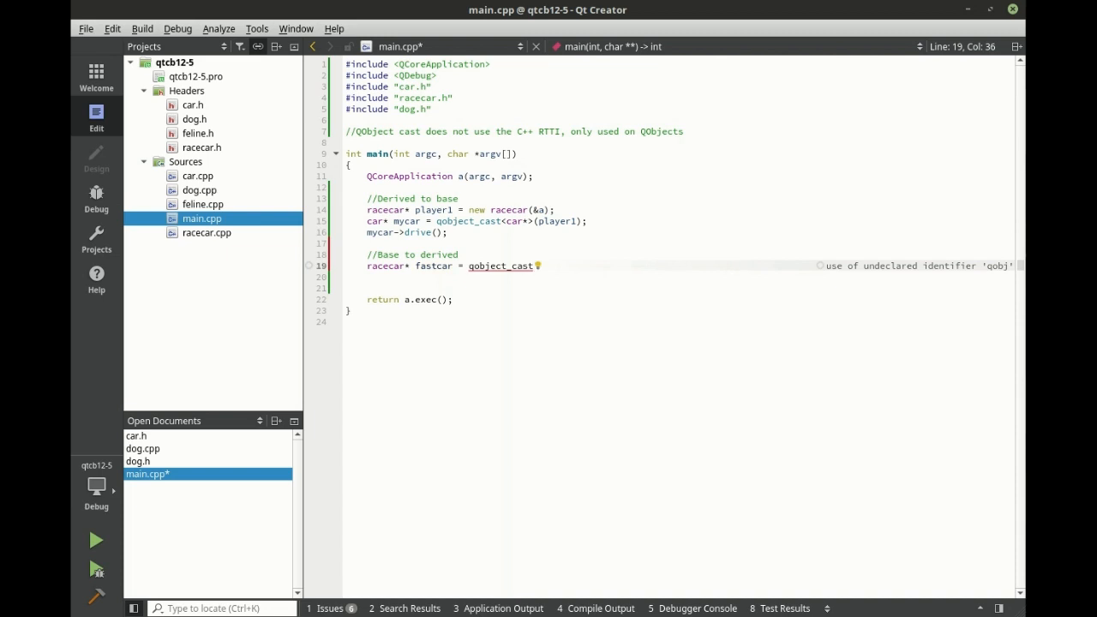
{"action": "type", "text": "<race"}
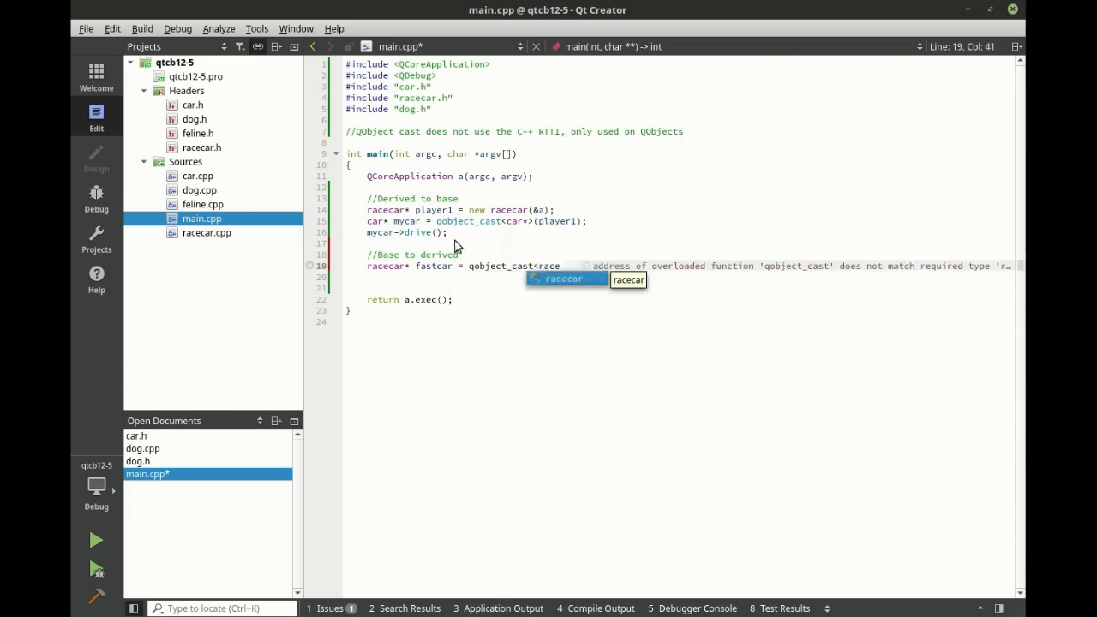
{"action": "type", "text": "car*>"}
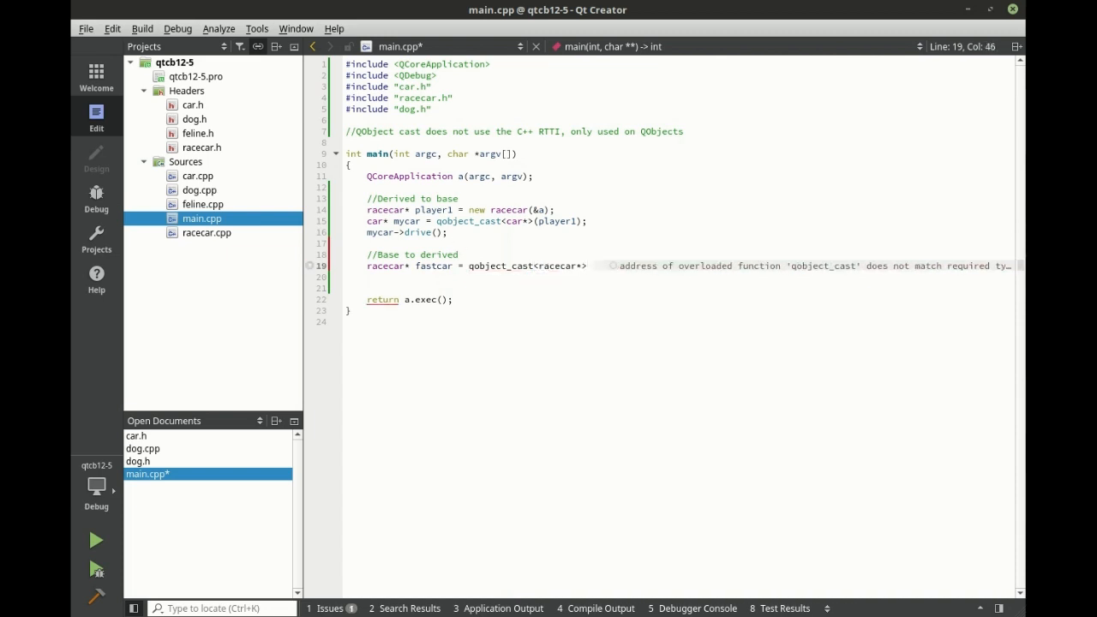
{"action": "type", "text": "(my"}
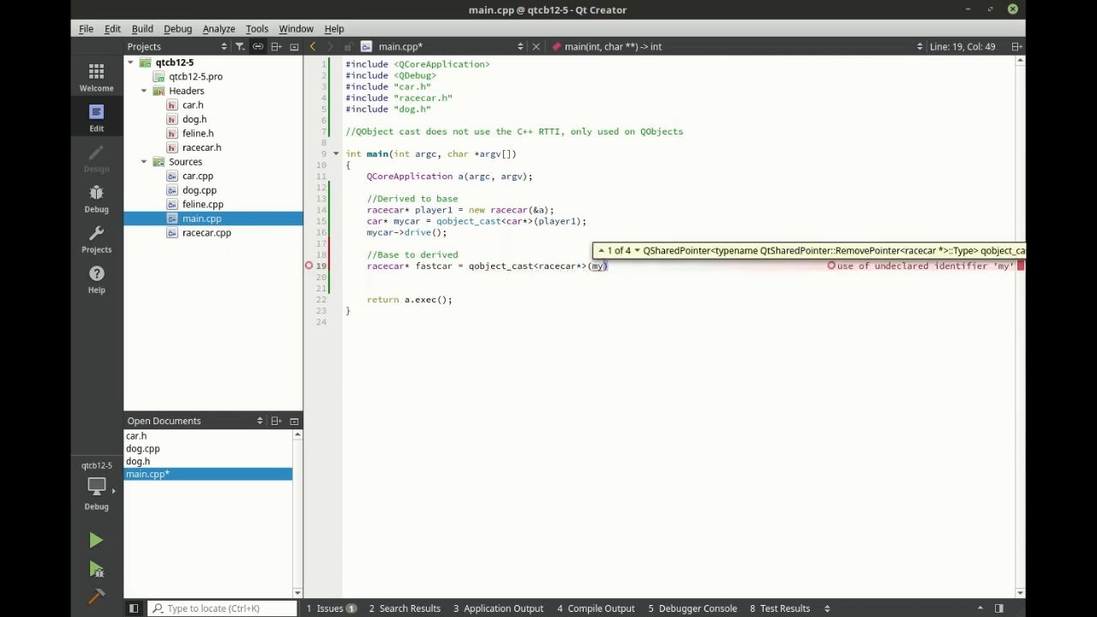
{"action": "type", "text": "car);"}
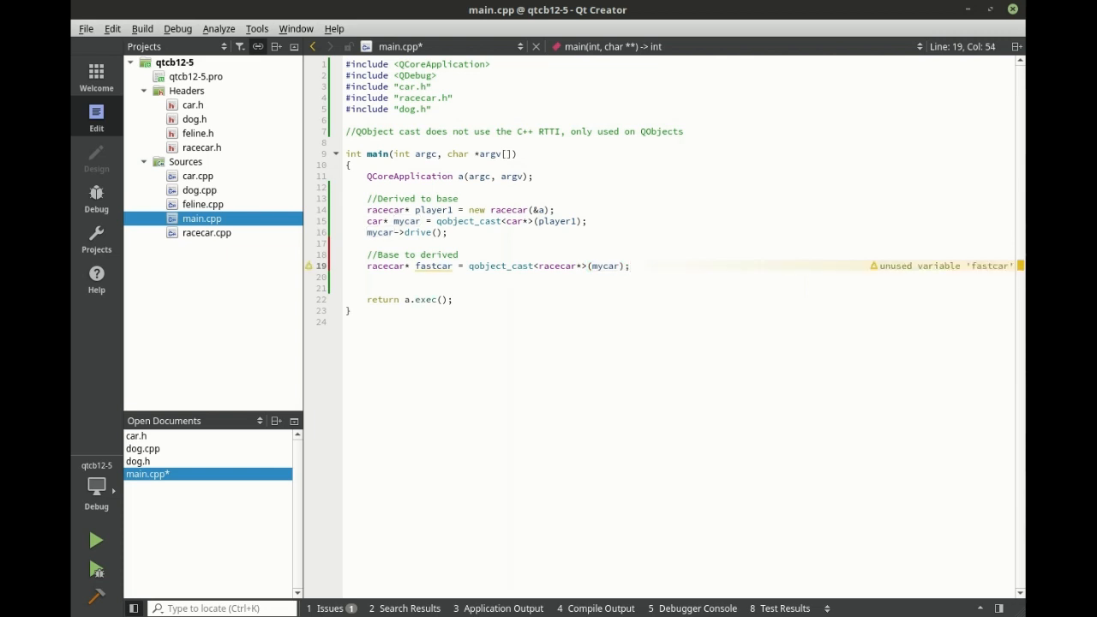
{"action": "key", "text": "Return"}
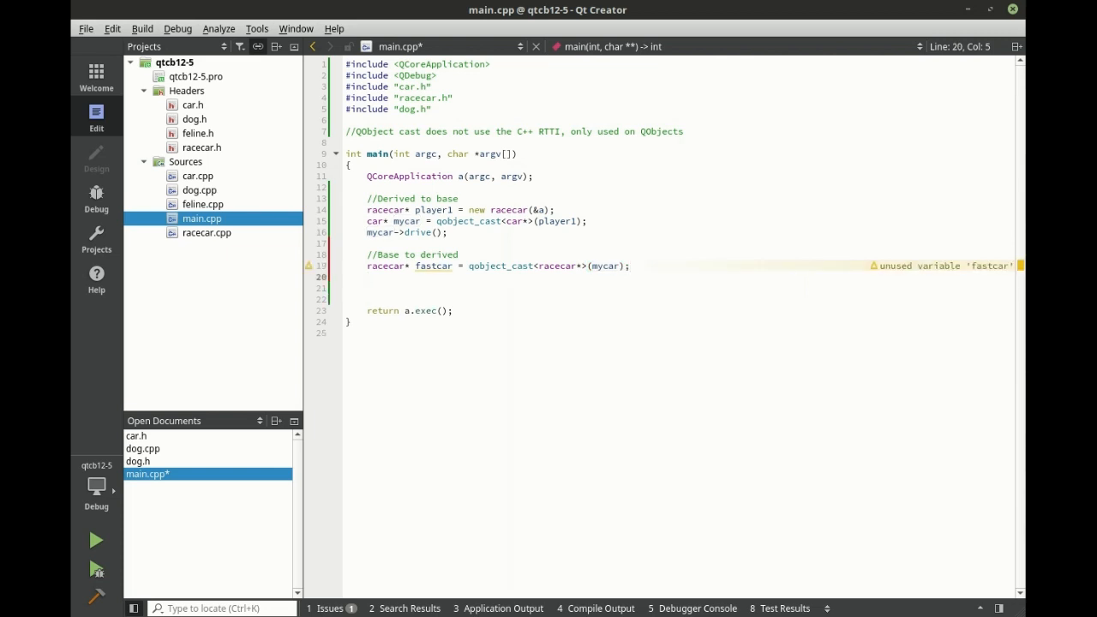
{"action": "type", "text": "fastcar"}
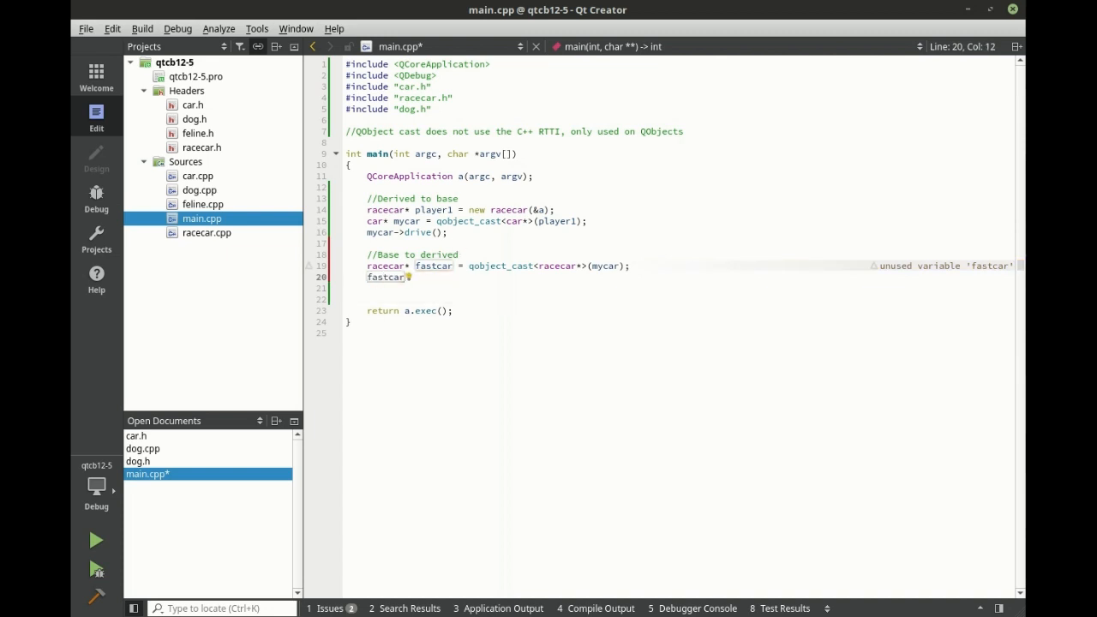
{"action": "type", "text": "->"}
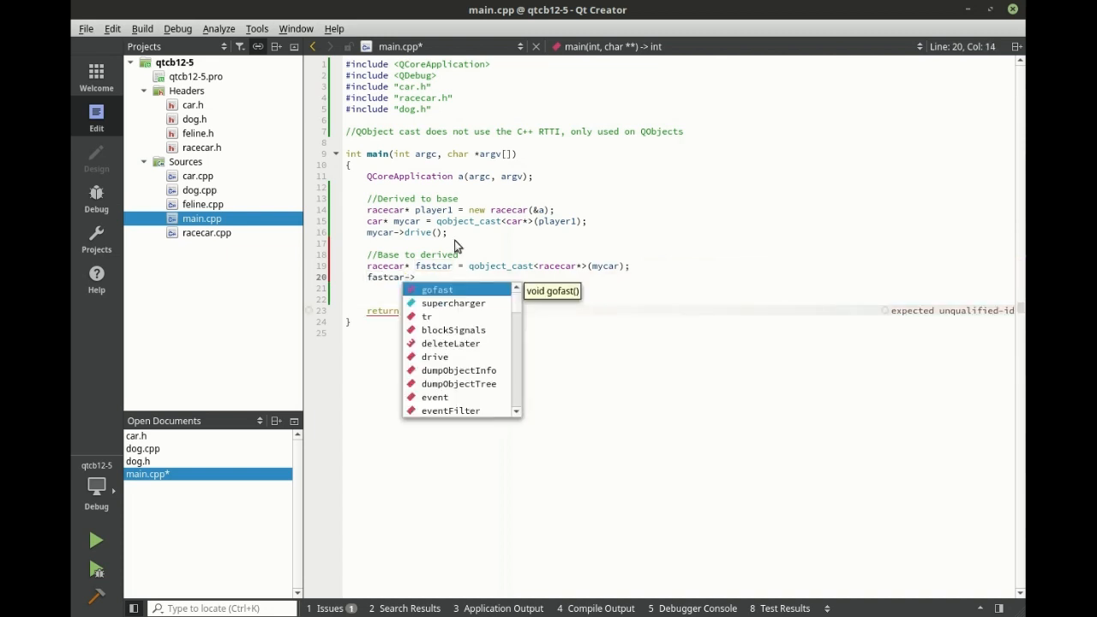
{"action": "key", "text": "Return"}
{"action": "type", "text": ";"}
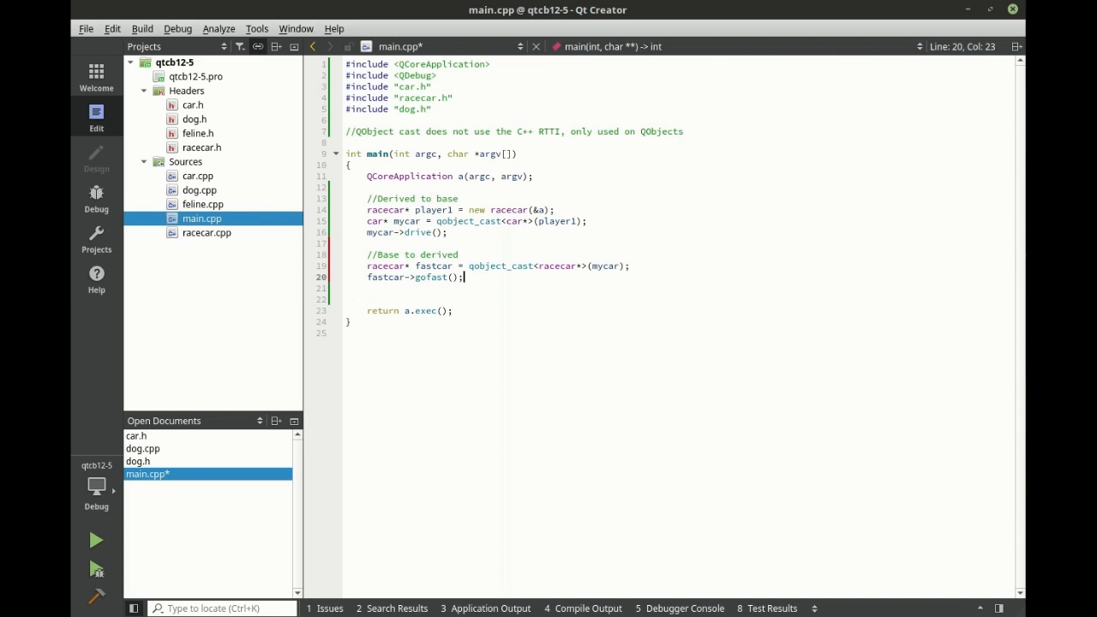
- Run to show "driving" and "zoooooooom", then close the terminal window
{"action": "key", "text": "ctrl+r"}
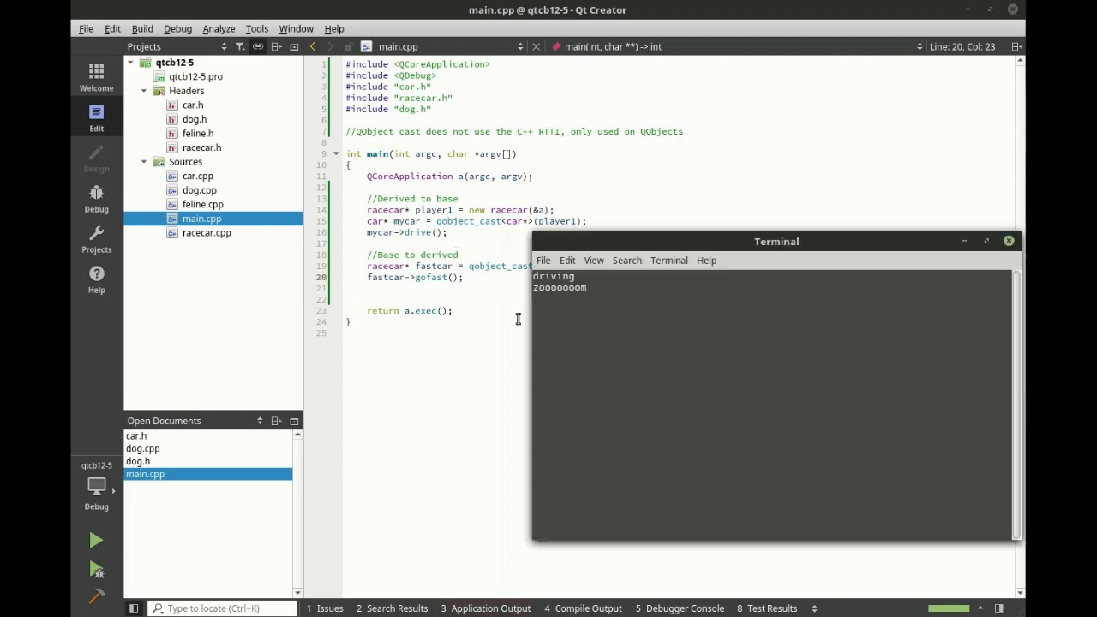
{"action": "triple_click", "coordinate": [582, 289]}
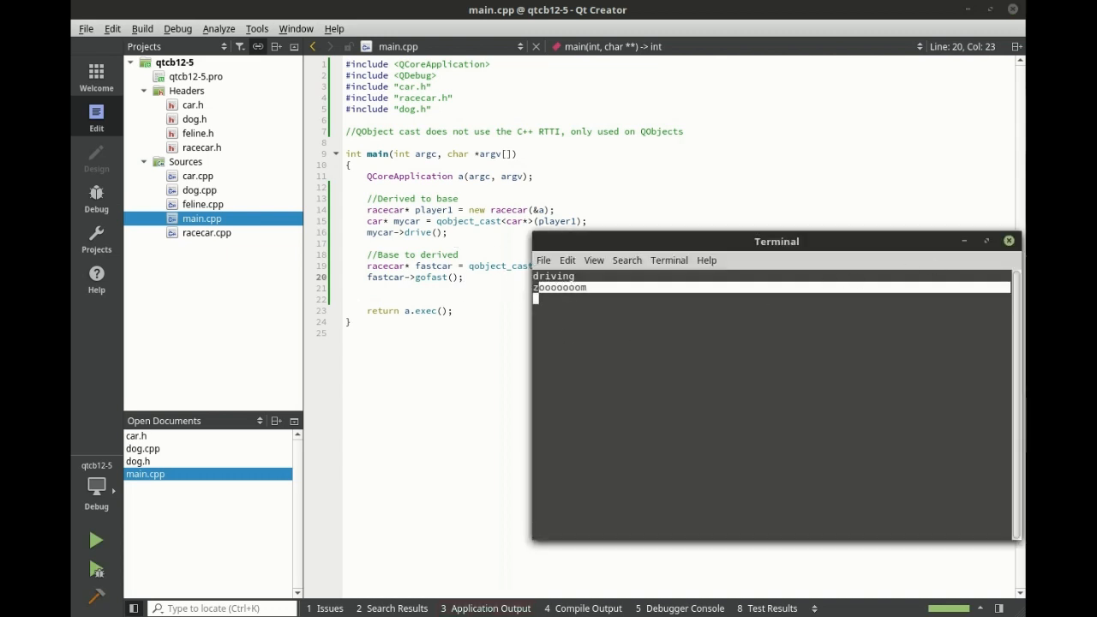
{"action": "left_click", "coordinate": [1011, 242]}
{"action": "left_click", "coordinate": [883, 449]}
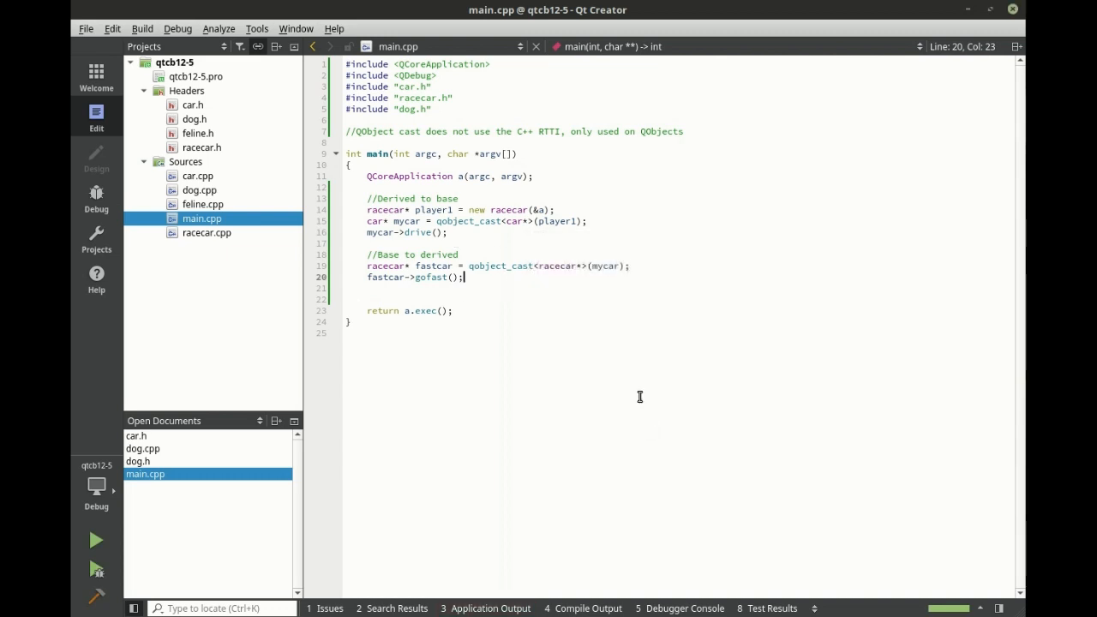
- Start a "will not use non-qt objects!!!!" comment below the gofast call
{"action": "key", "text": "Return"}
{"action": "key", "text": "Return"}
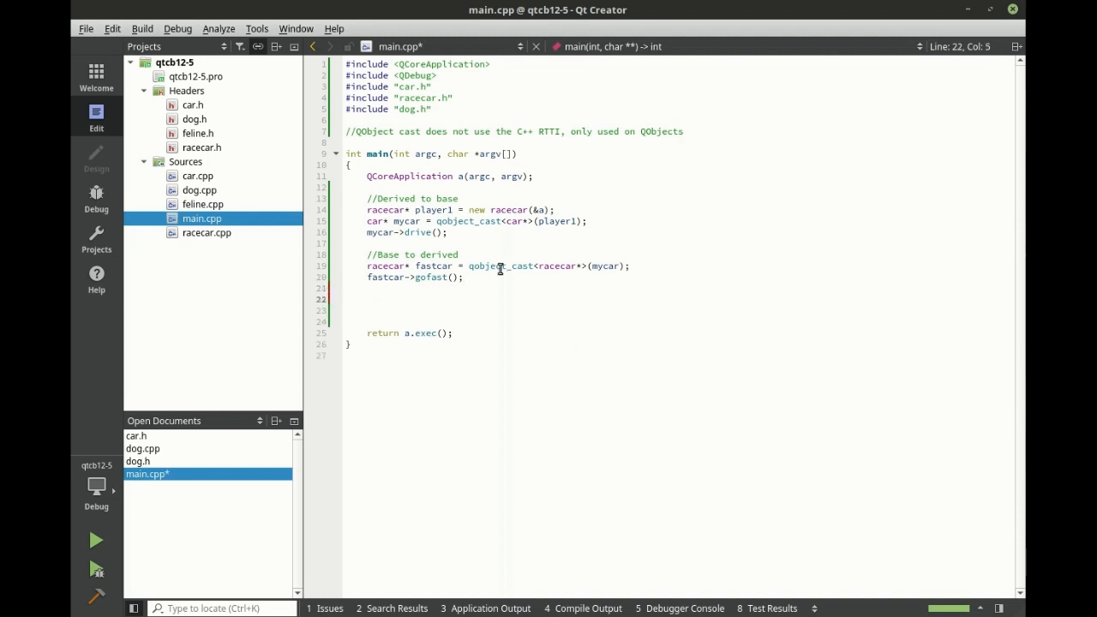
{"action": "double_click", "coordinate": [501, 265]}
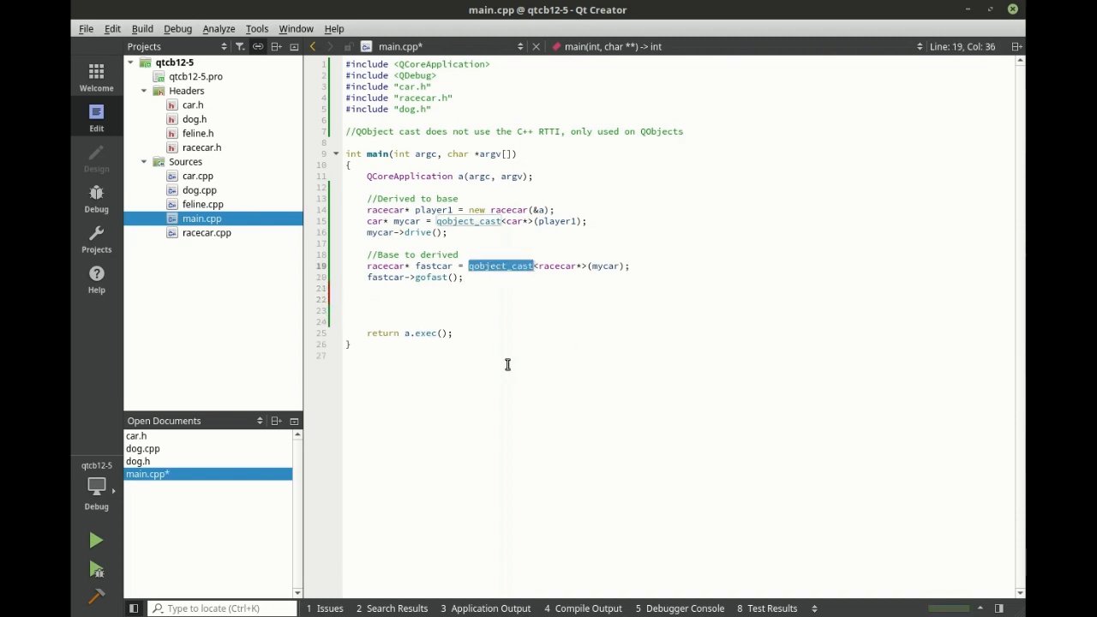
{"action": "left_click", "coordinate": [446, 296]}
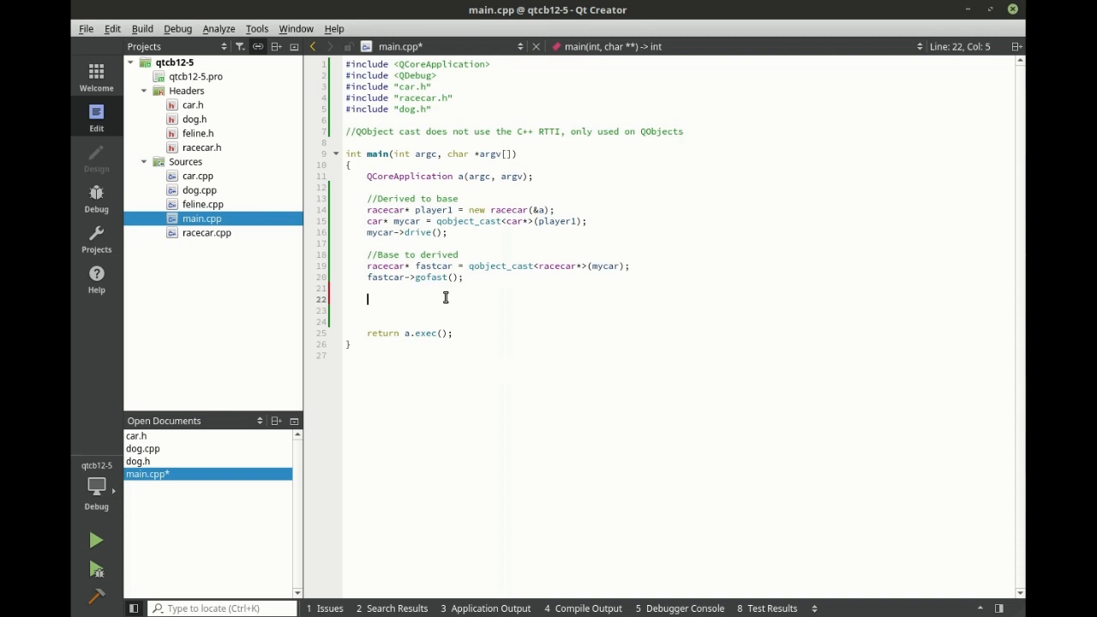
{"action": "type", "text": "//will not use non-qt objects!!!!"}
- Write dog* fido = qobject_cast<dog*>(fastcar); and save main.cpp
{"action": "key", "text": "Return"}
{"action": "type", "text": "dog"}
{"action": "key", "text": "BackSpace"}
{"action": "key", "text": "BackSpace"}
{"action": "type", "text": "og*"}
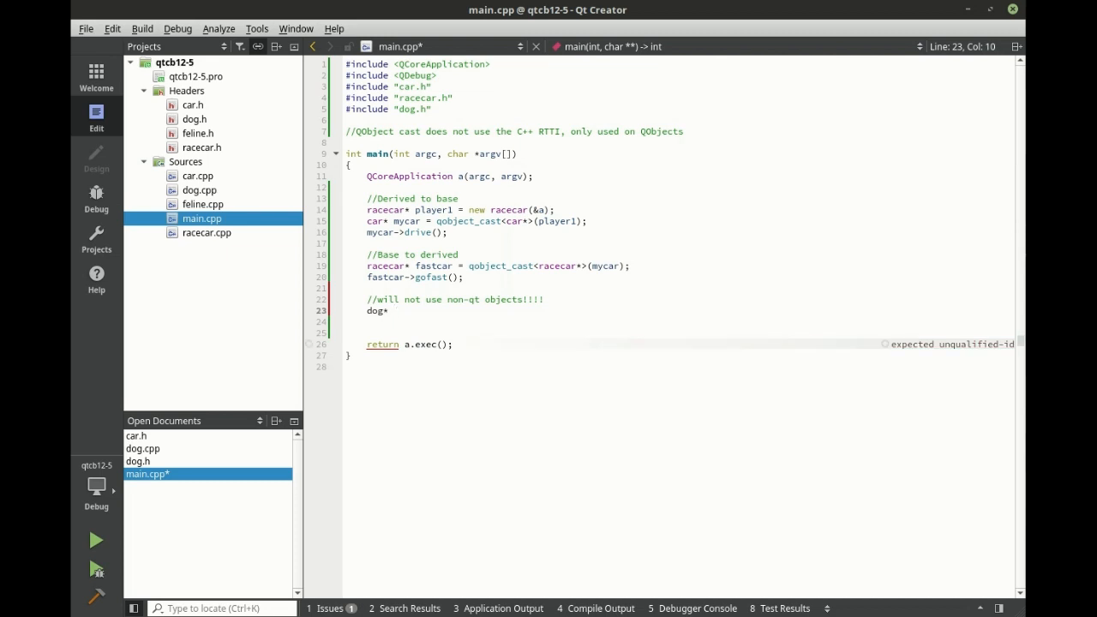
{"action": "type", "text": " fido = "}
{"action": "type", "text": "qobj"}
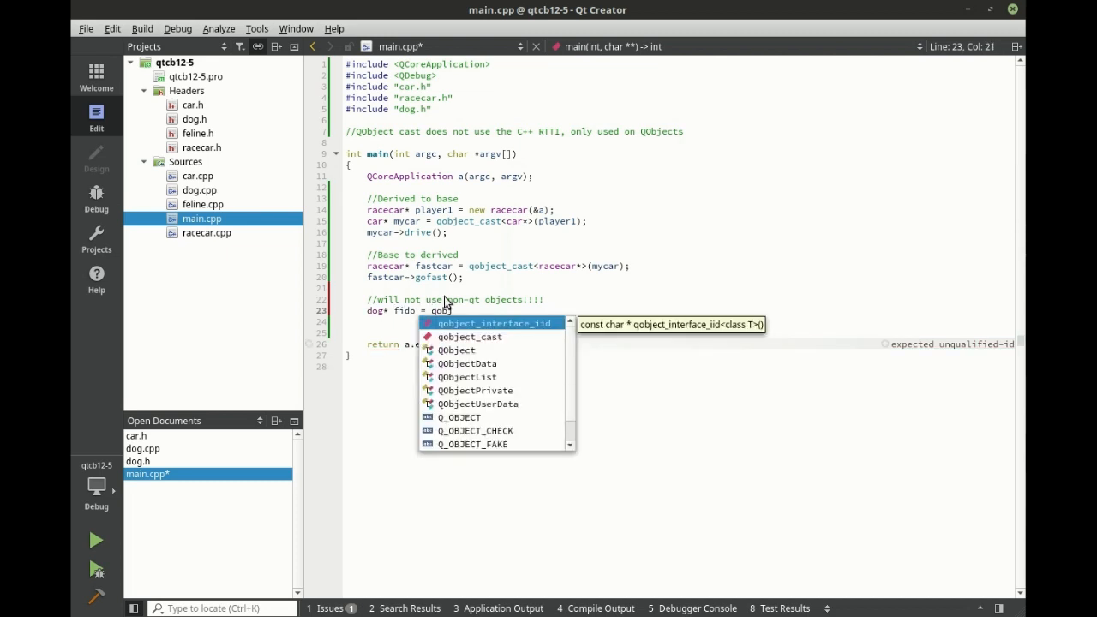
{"action": "key", "text": "Down"}
{"action": "key", "text": "Return"}
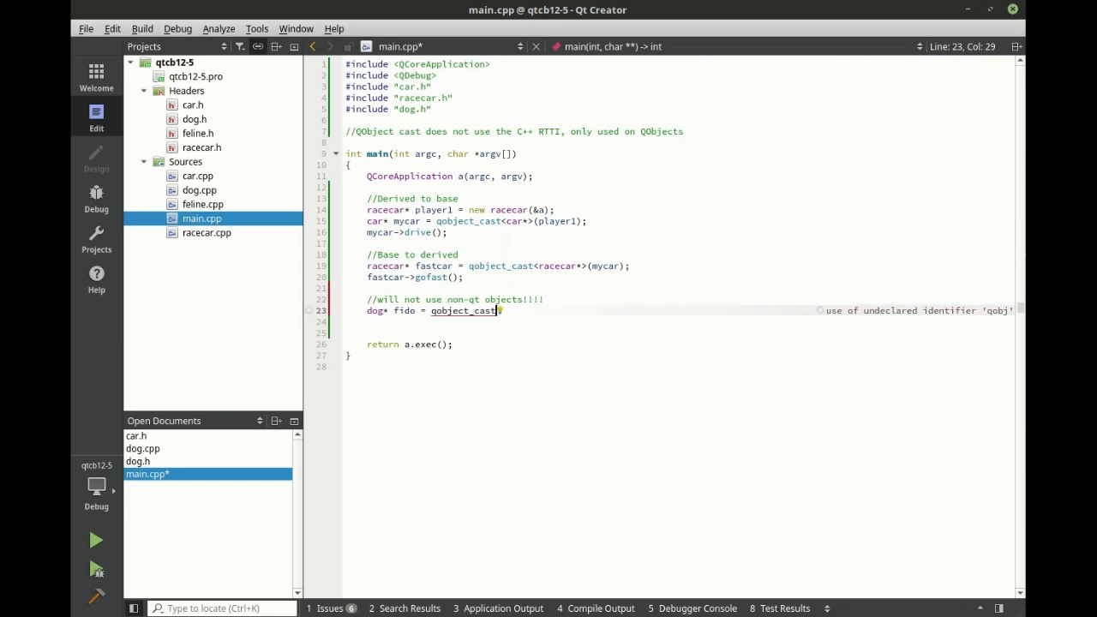
{"action": "type", "text": "<dog*"}
{"action": "key", "text": "BackSpace"}
{"action": "key", "text": "BackSpace"}
{"action": "key", "text": "BackSpace"}
{"action": "type", "text": "og*>(fas"}
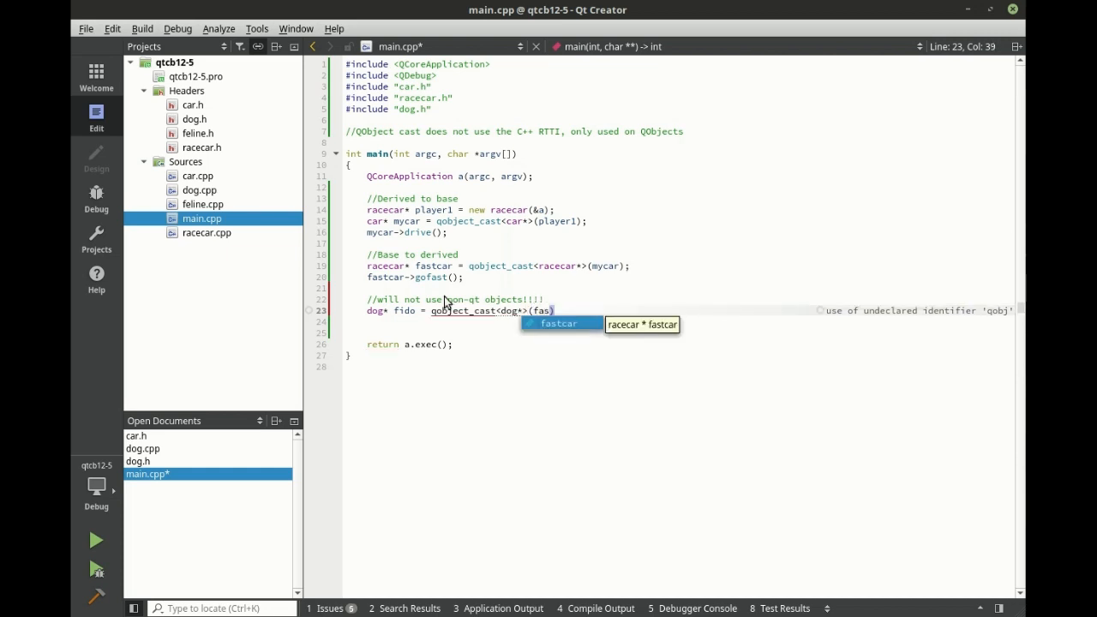
{"action": "key", "text": "Return"}
{"action": "type", "text": ");"}
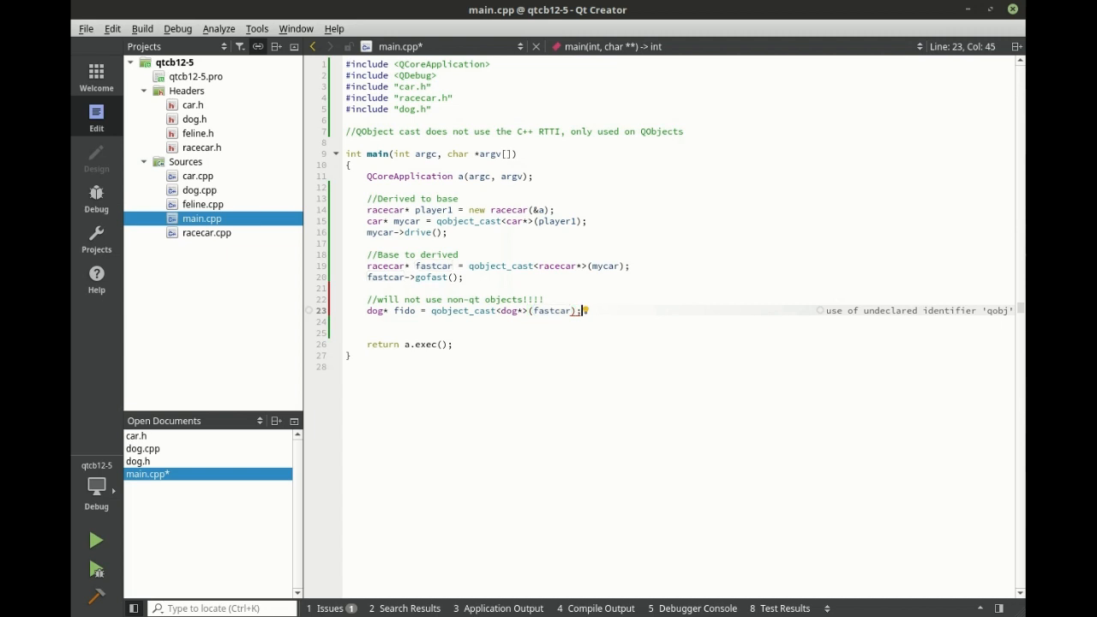
{"action": "key", "text": "ctrl+s"}
{"action": "left_click", "coordinate": [469, 375]}
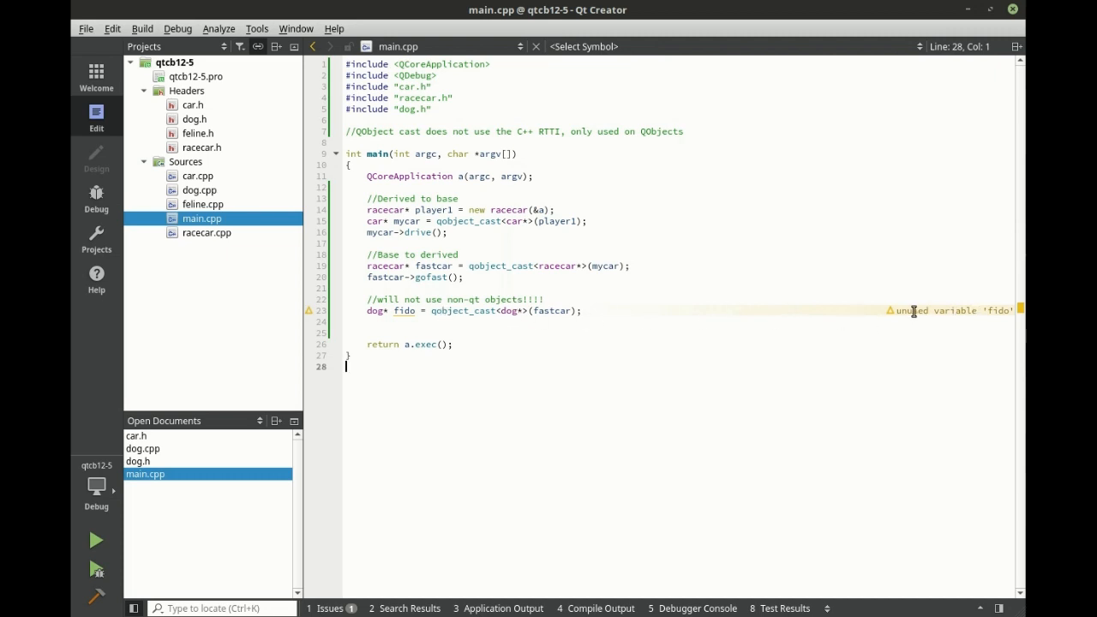
- Mark fido with Q_UNUSED(fido); on the line below the cast
{"action": "left_click", "coordinate": [399, 323]}
{"action": "key", "text": "Tab"}
{"action": "type", "text": "QU"}
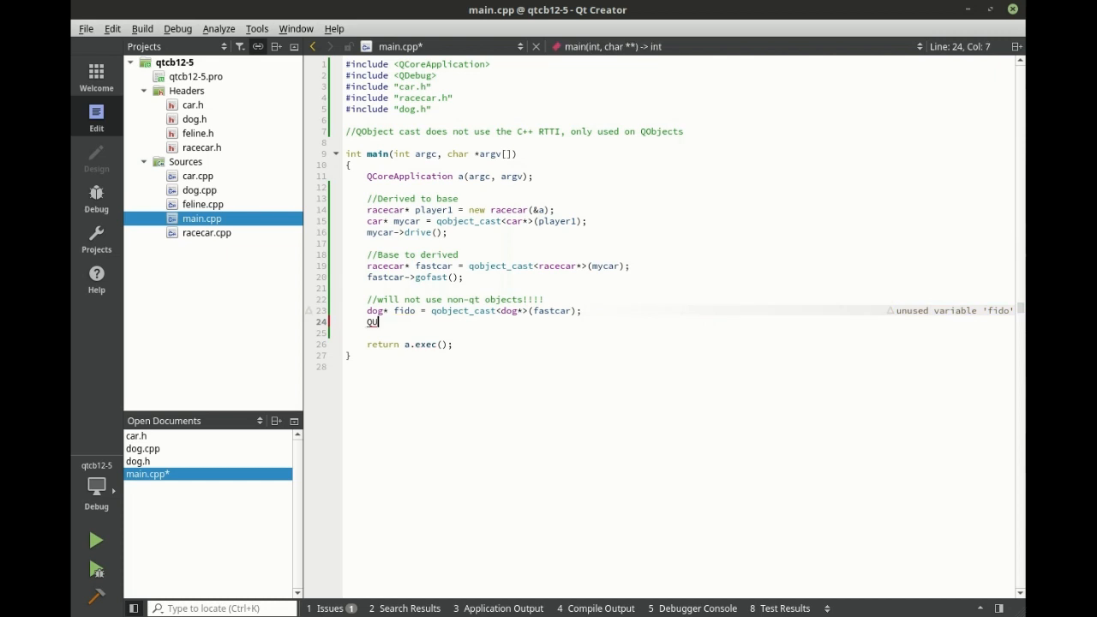
{"action": "key", "text": "BackSpace"}
{"action": "type", "text": "_un"}
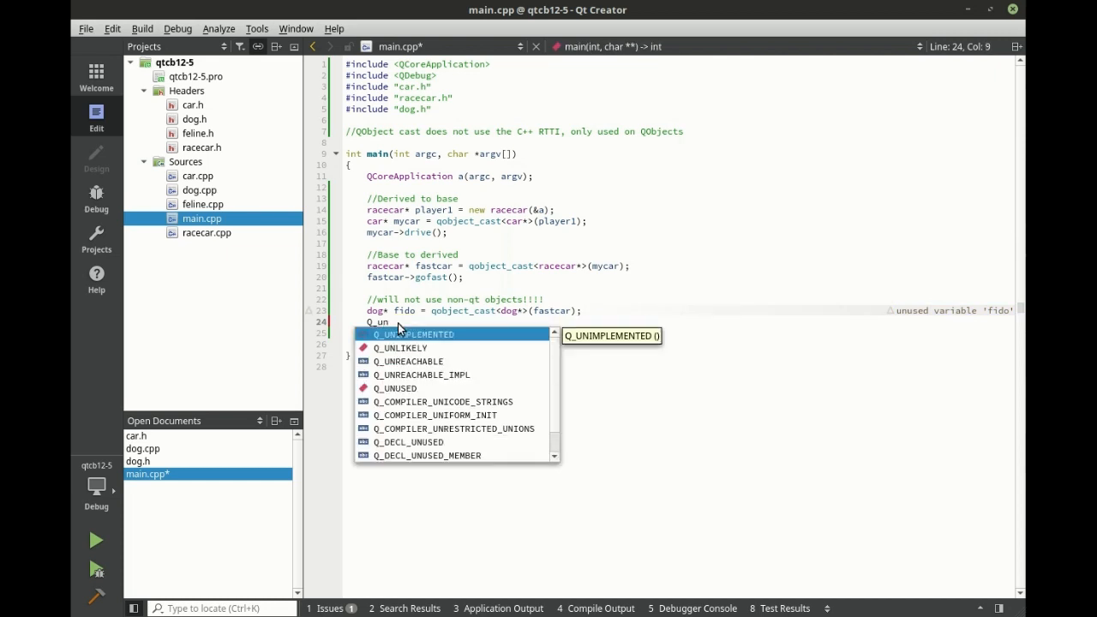
{"action": "key", "text": "Down"}
{"action": "key", "text": "Down"}
{"action": "key", "text": "Down"}
{"action": "key", "text": "Down"}
{"action": "key", "text": "Return"}
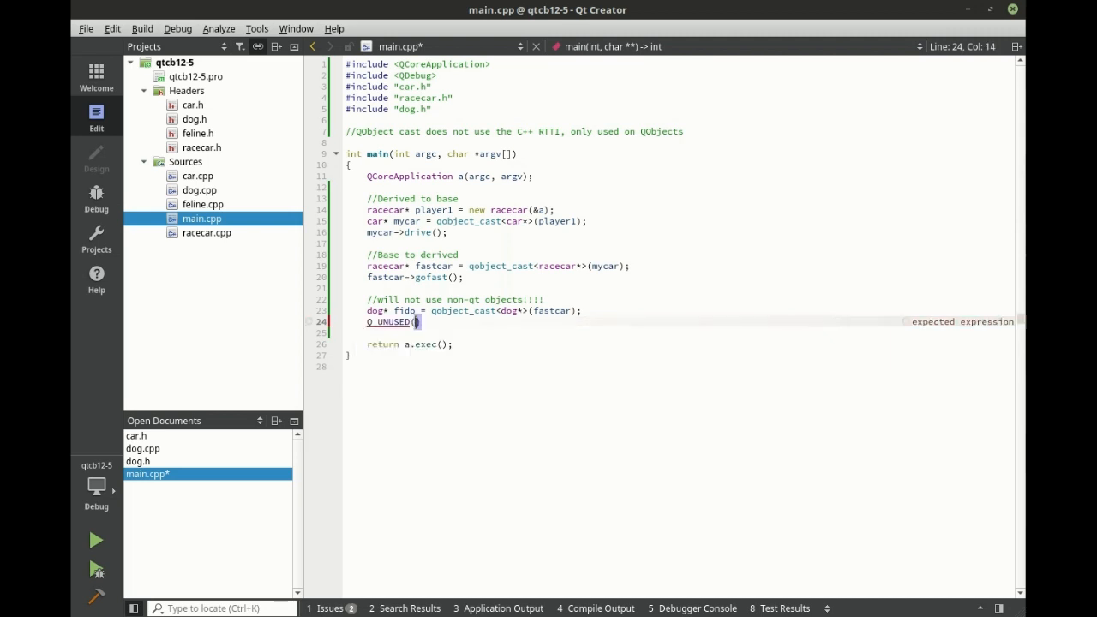
{"action": "type", "text": "fido"}
{"action": "key", "text": "Right"}
{"action": "type", "text": ";"}
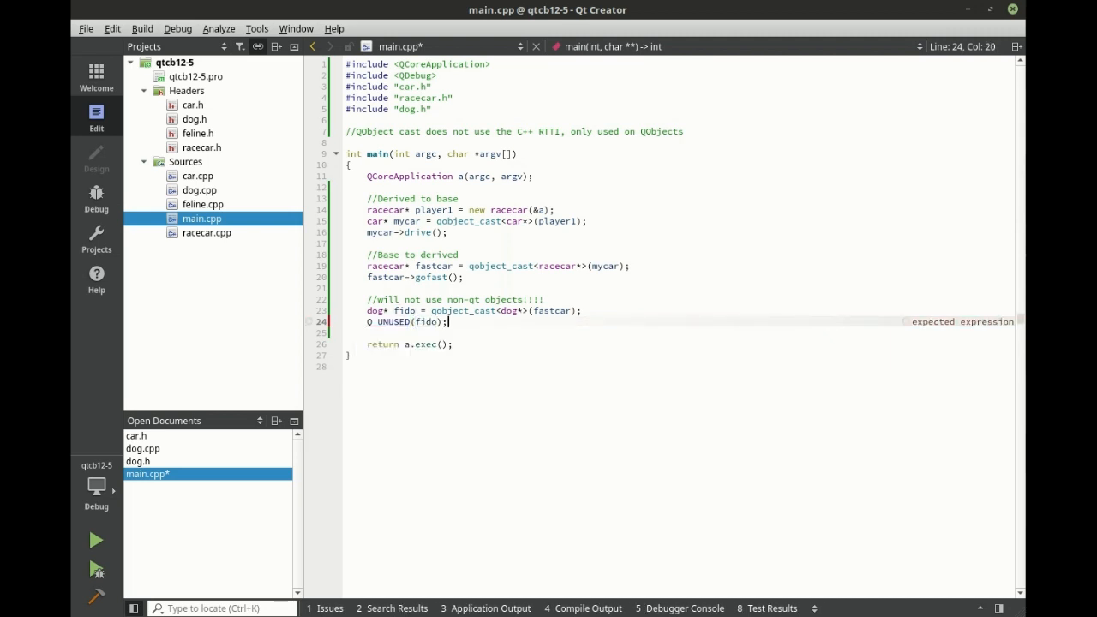
{"action": "left_click", "coordinate": [505, 387]}
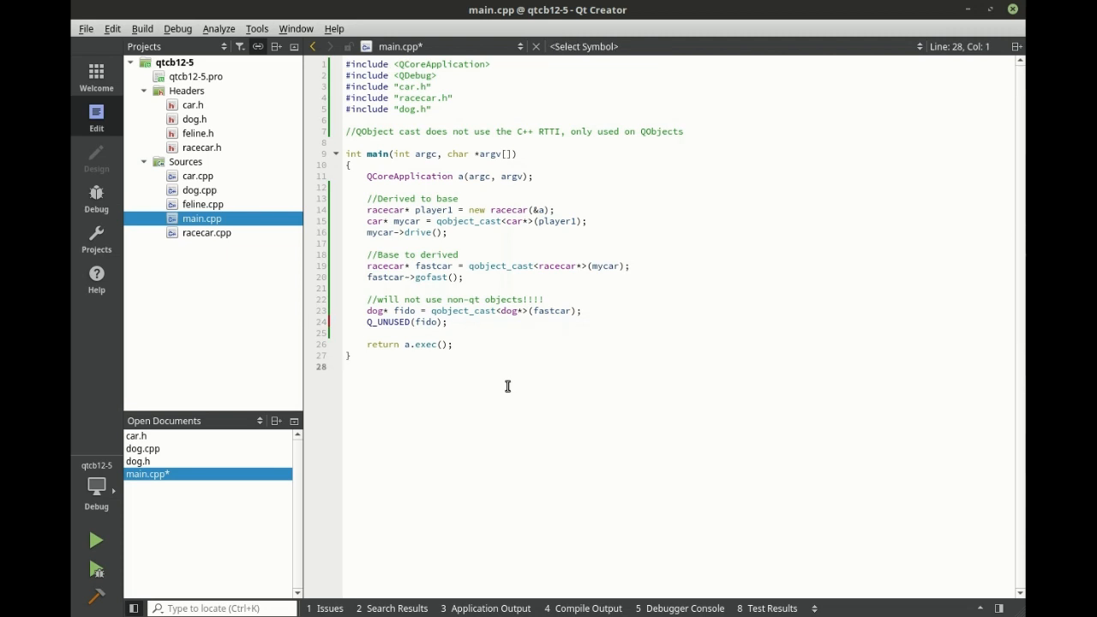
- Build and expand the qt_metacall and static-assertion errors saying dog needs a Q_OBJECT macro
{"action": "key", "text": "ctrl+r"}
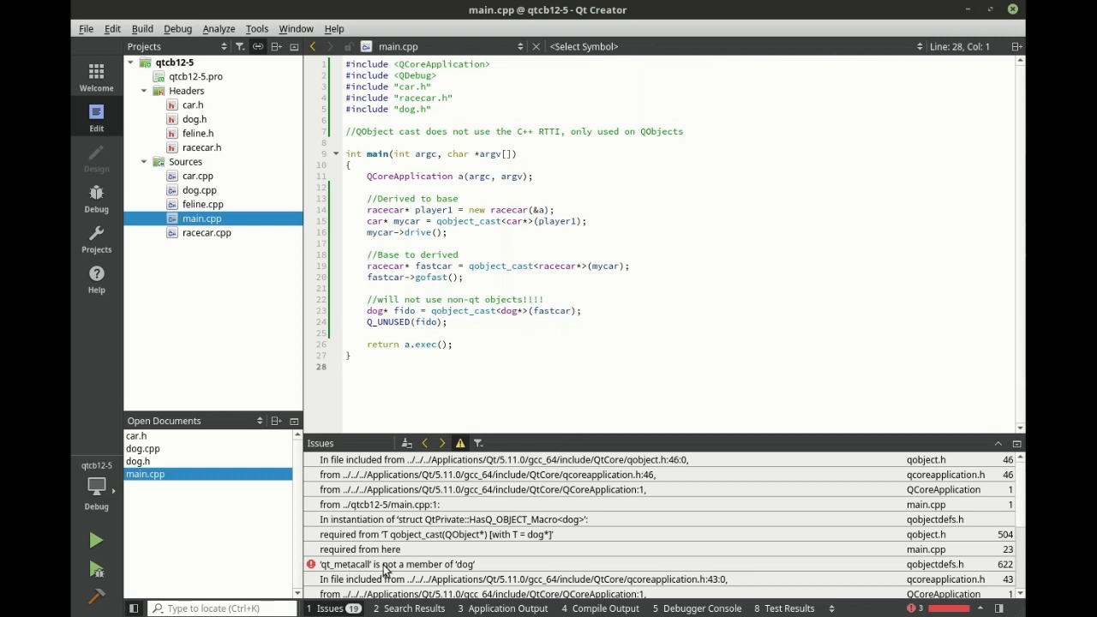
{"action": "left_click", "coordinate": [440, 564]}
{"action": "scroll", "coordinate": [440, 567], "scroll_direction": "down", "scroll_amount": 3}
{"action": "scroll", "coordinate": [479, 531], "scroll_direction": "down", "scroll_amount": 2}
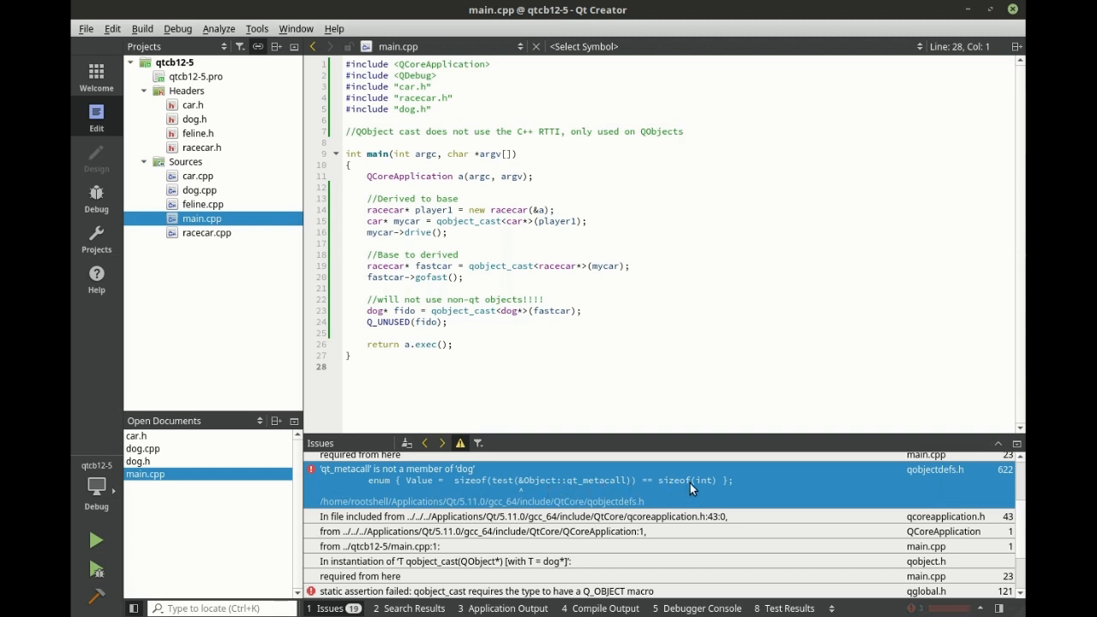
{"action": "scroll", "coordinate": [608, 496], "scroll_direction": "up", "scroll_amount": 3}
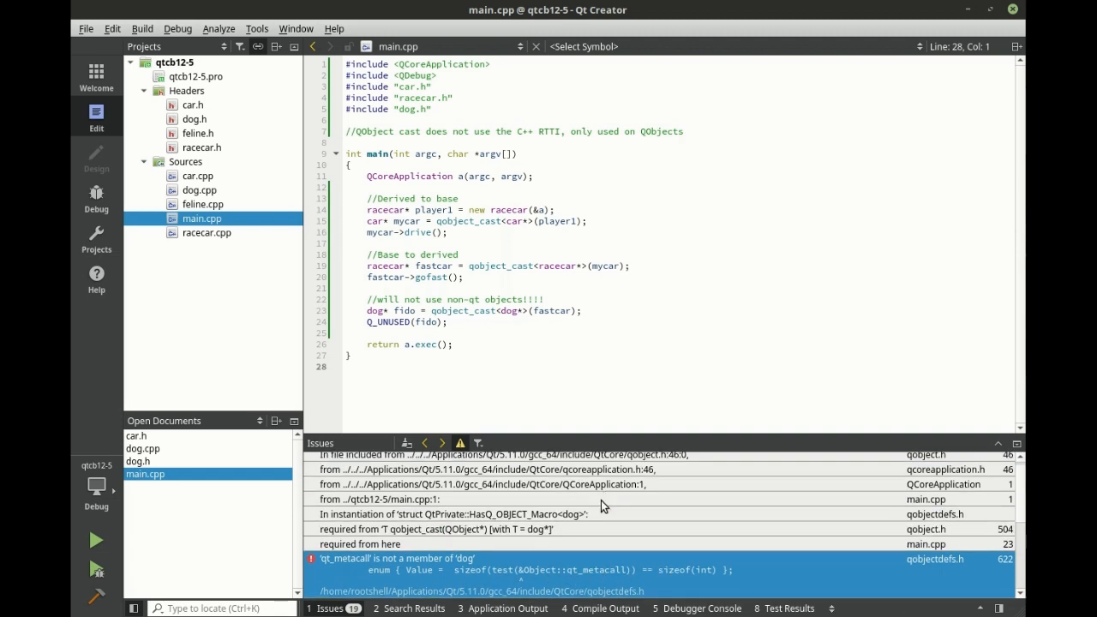
{"action": "scroll", "coordinate": [603, 504], "scroll_direction": "up", "scroll_amount": 1}
{"action": "scroll", "coordinate": [611, 509], "scroll_direction": "down", "scroll_amount": 3}
{"action": "scroll", "coordinate": [610, 510], "scroll_direction": "down", "scroll_amount": 2}
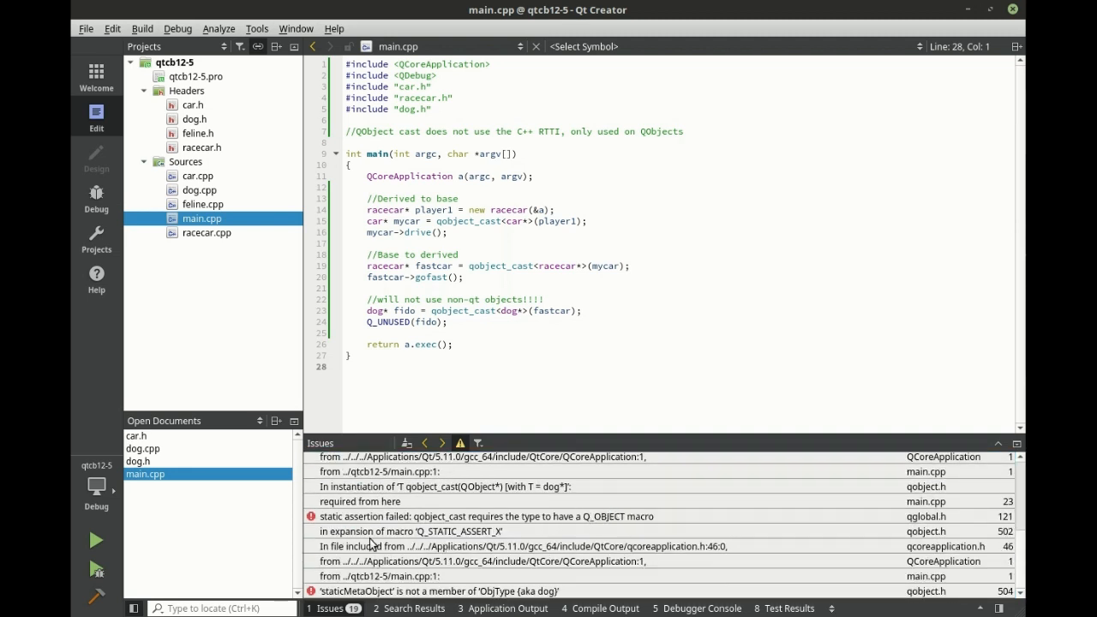
{"action": "left_click", "coordinate": [383, 516]}
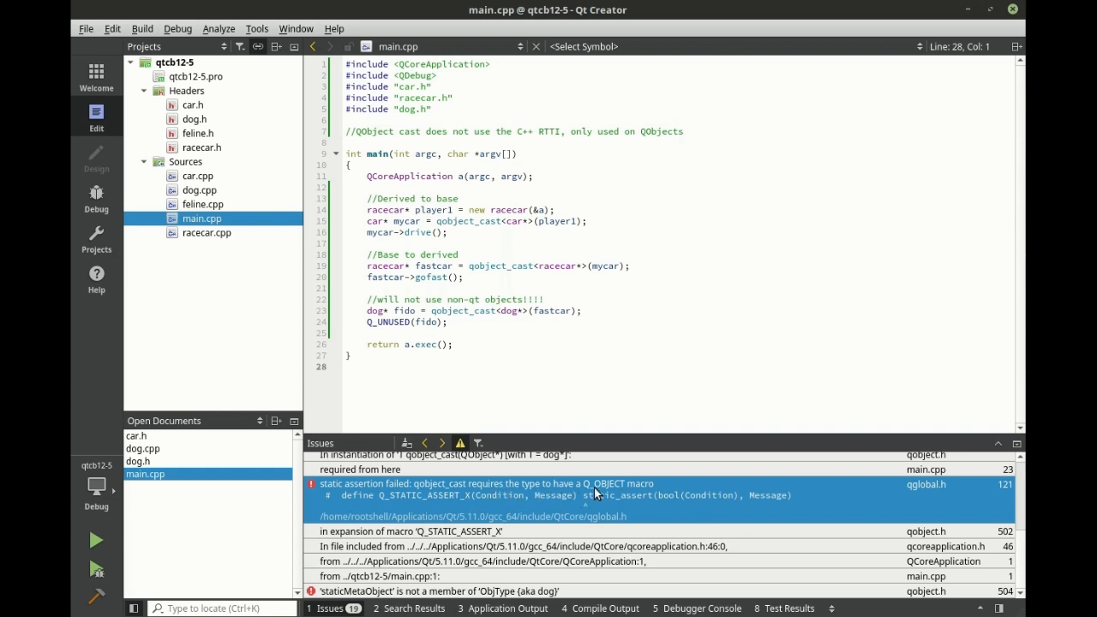
{"action": "left_click", "coordinate": [198, 118]}
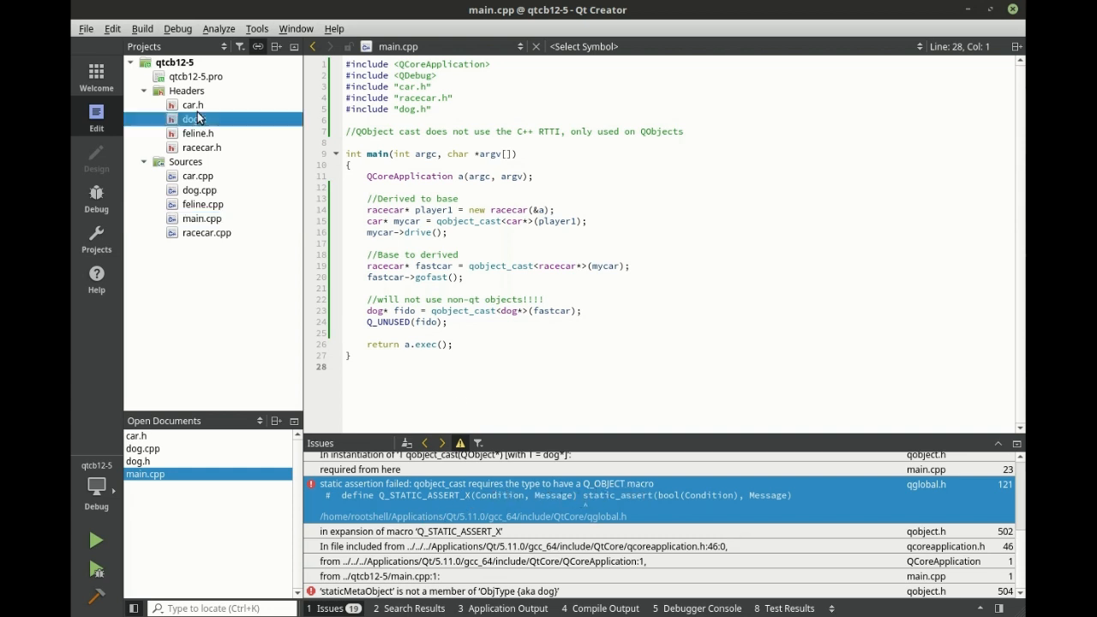
{"action": "double_click", "coordinate": [193, 104]}
{"action": "double_click", "coordinate": [391, 153]}
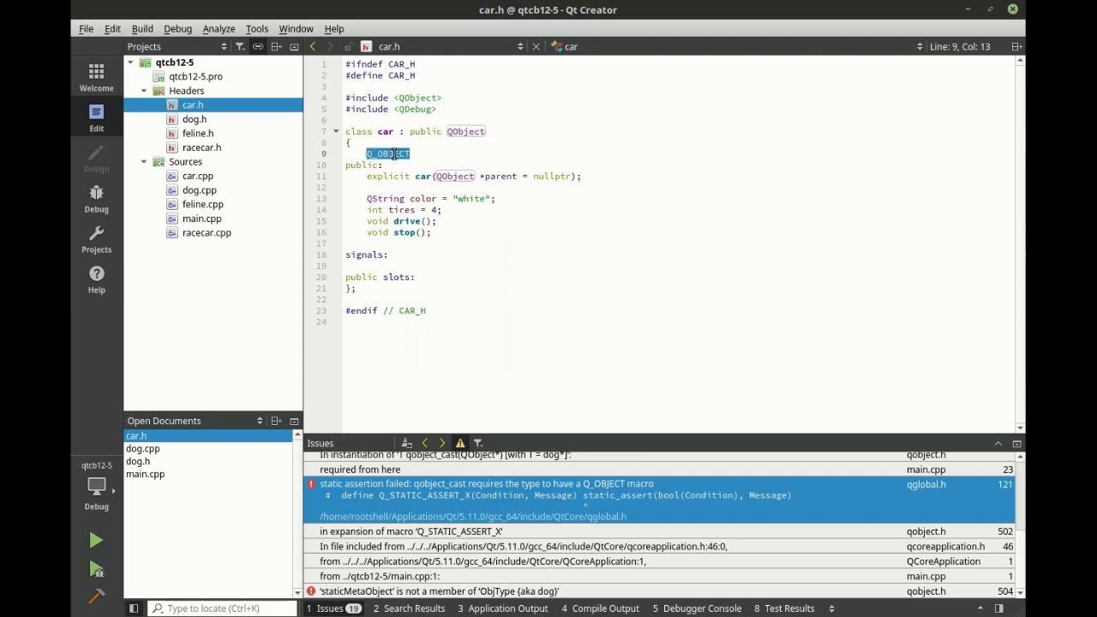
{"action": "double_click", "coordinate": [194, 119]}
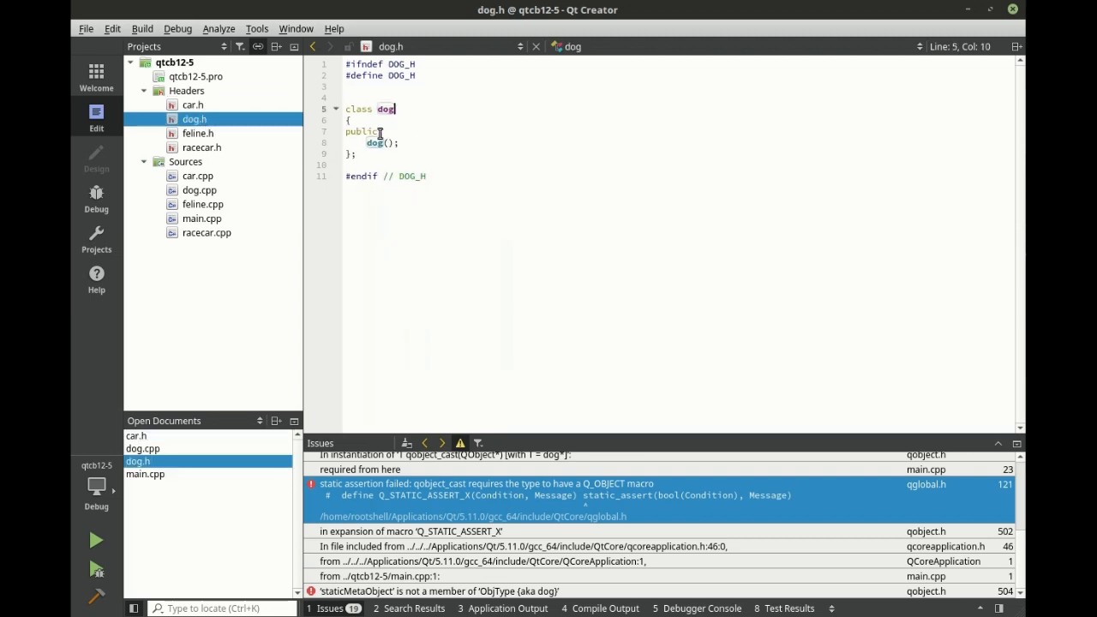
{"action": "left_click", "coordinate": [479, 183]}
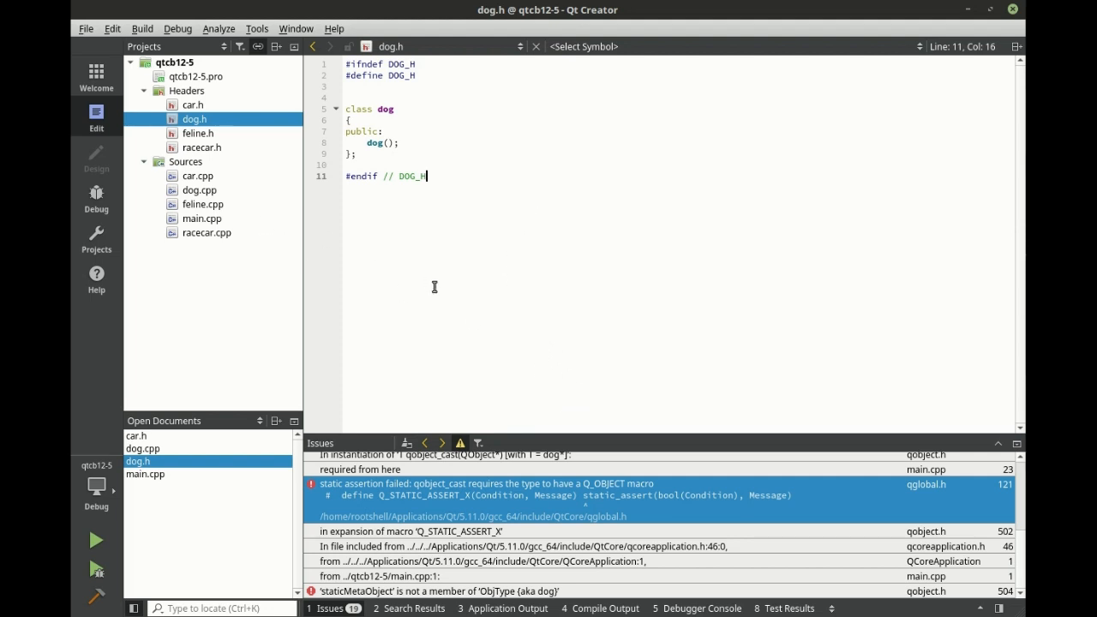
{"action": "left_click", "coordinate": [190, 220]}
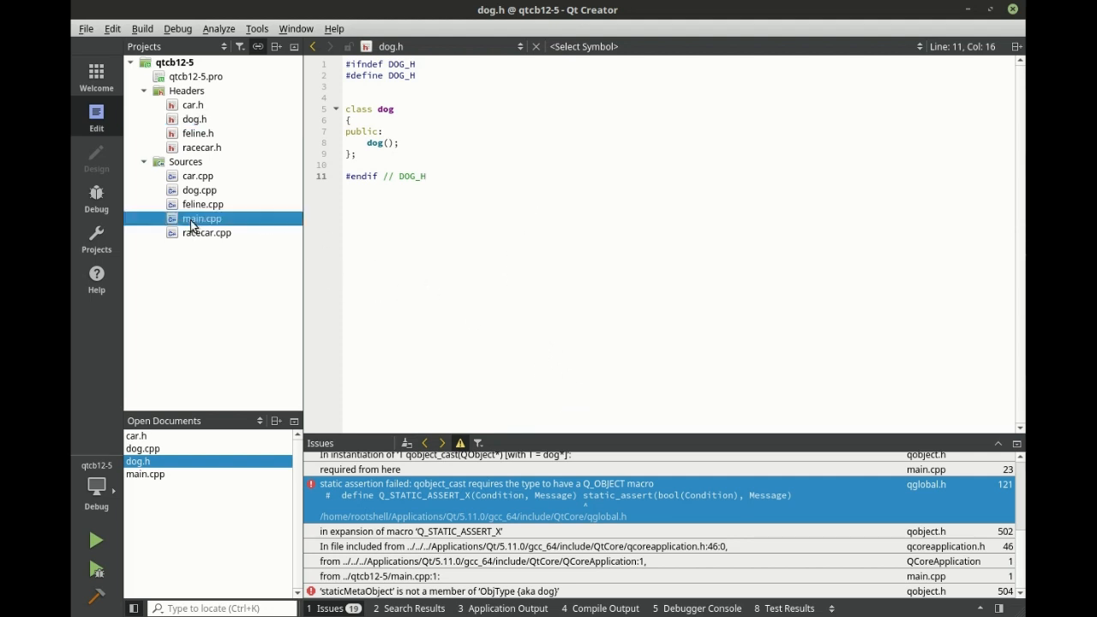
{"action": "double_click", "coordinate": [463, 311]}
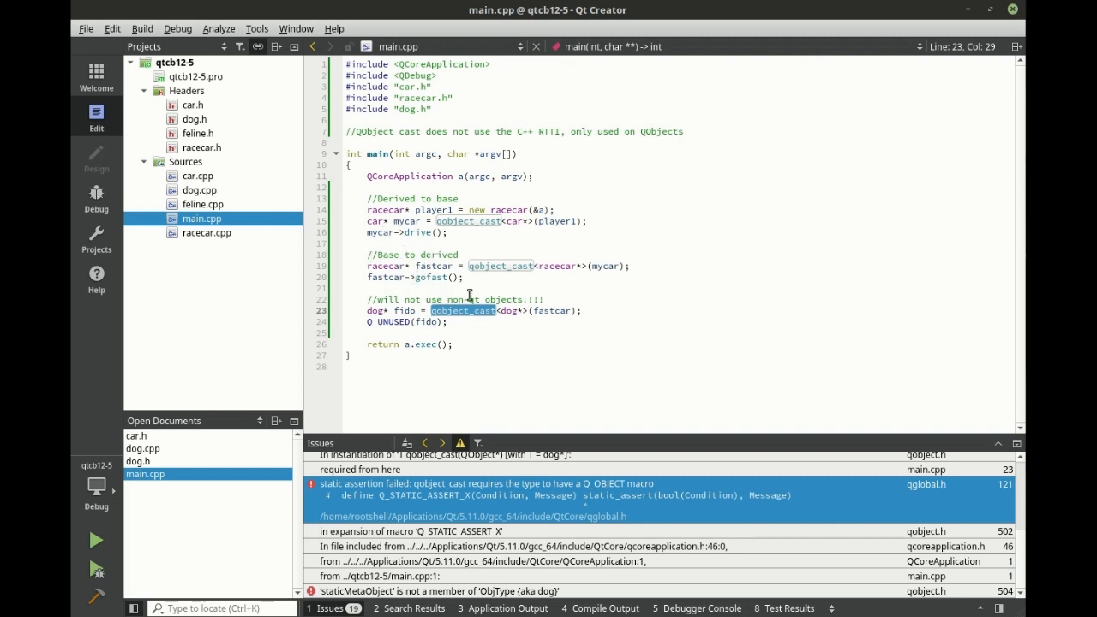
{"action": "left_click", "coordinate": [482, 354]}
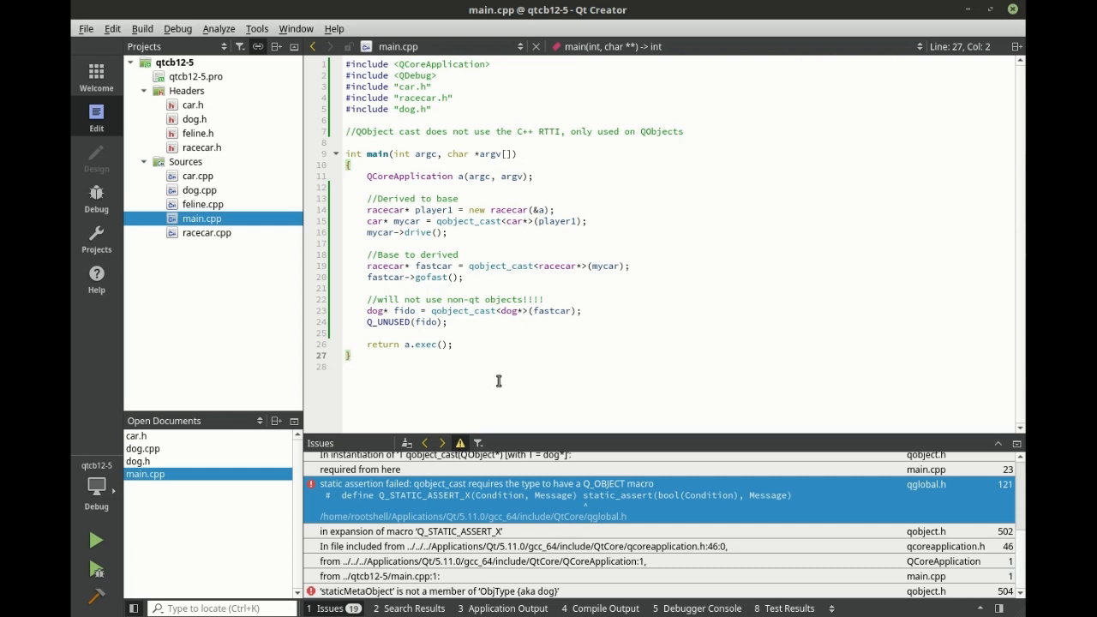
{"action": "double_click", "coordinate": [373, 311]}
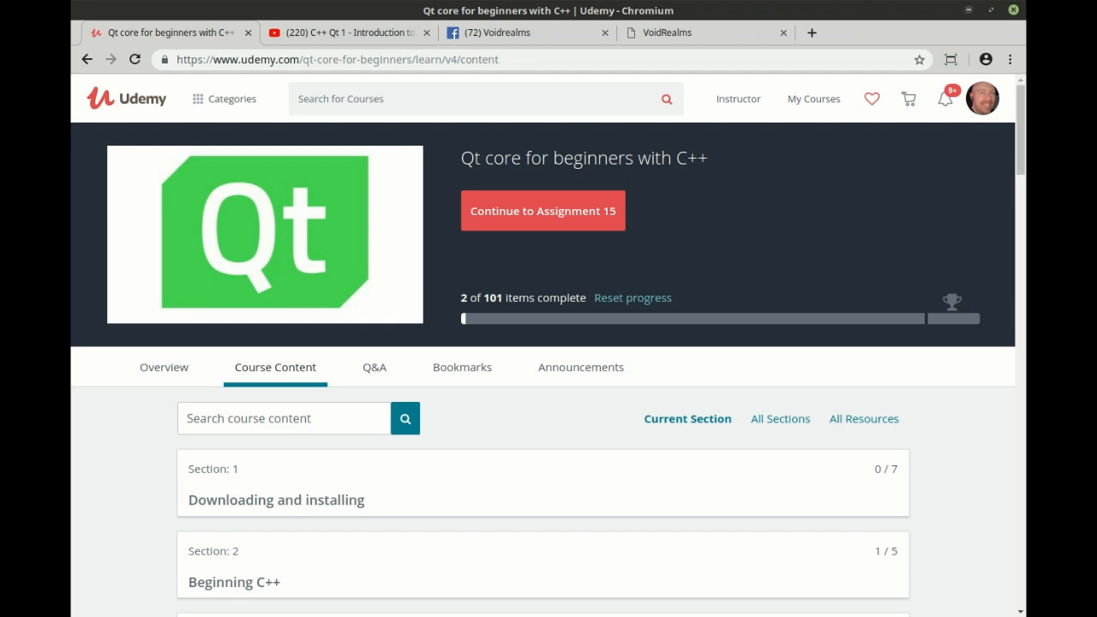
- Show the YouTube C++ Qt 1 video, then switch to the Voidrealms Facebook group page
{"action": "left_click", "coordinate": [325, 32]}
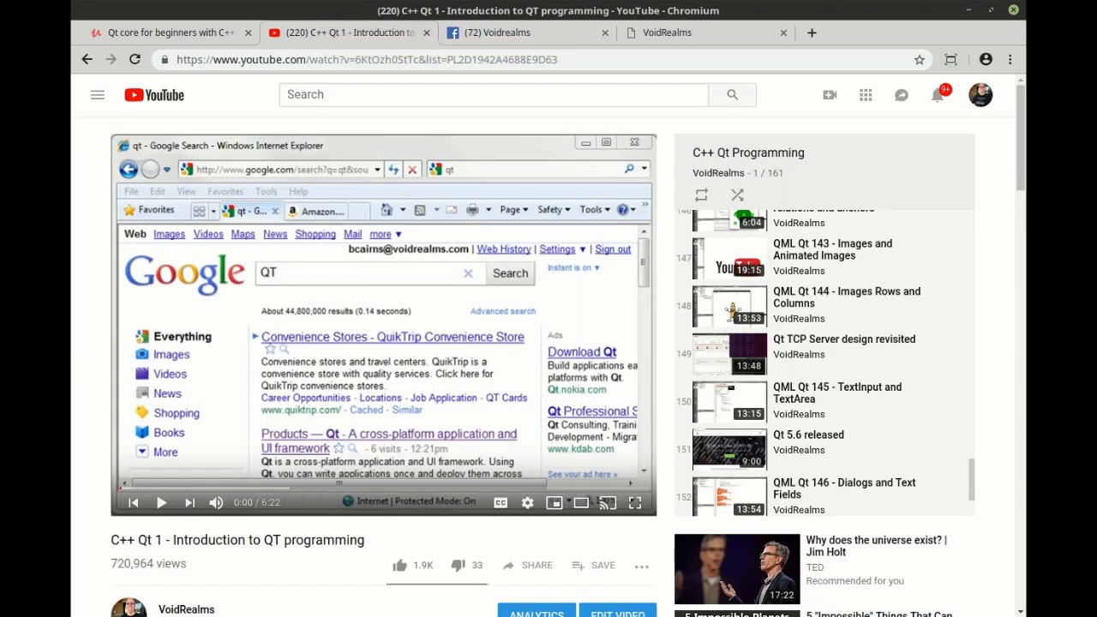
{"action": "scroll", "coordinate": [273, 537], "scroll_direction": "down", "scroll_amount": 1}
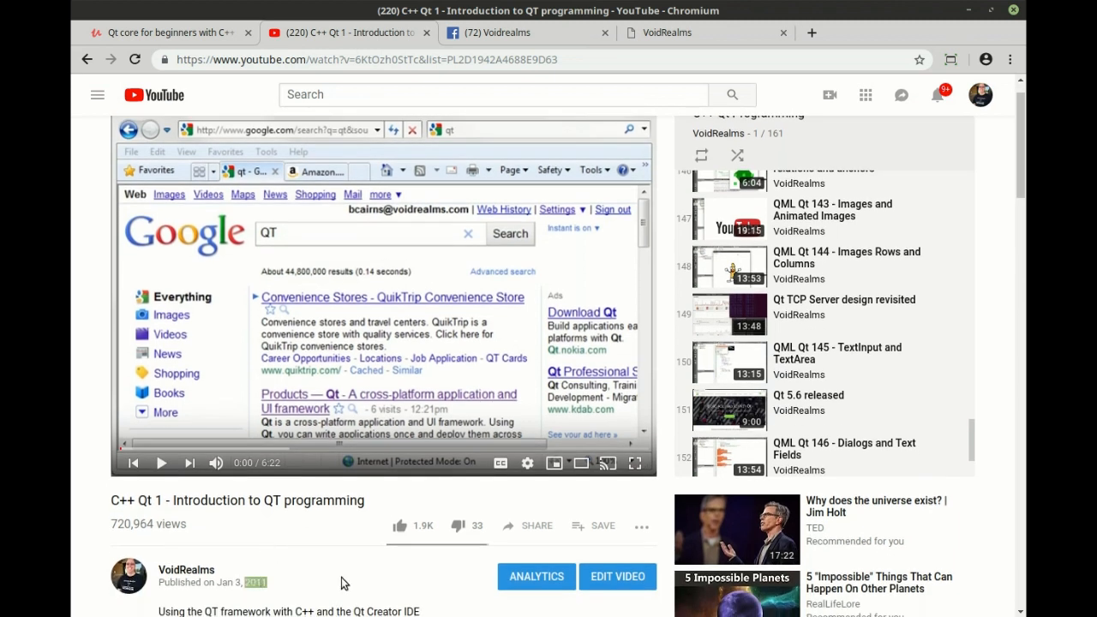
{"action": "scroll", "coordinate": [341, 583], "scroll_direction": "up", "scroll_amount": 1}
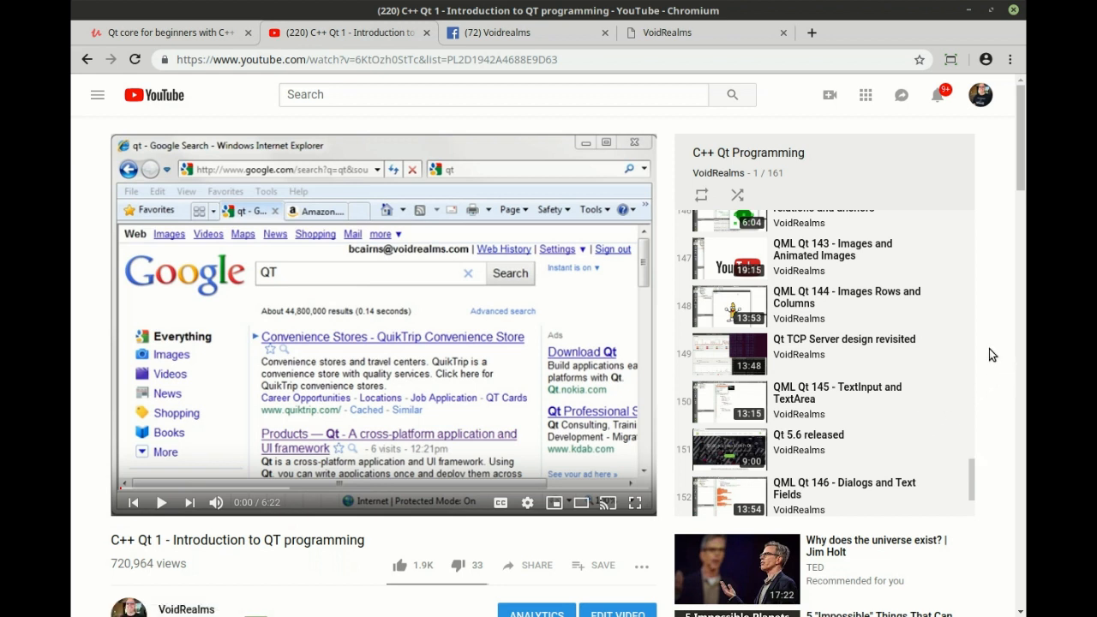
{"action": "left_click", "coordinate": [502, 31]}
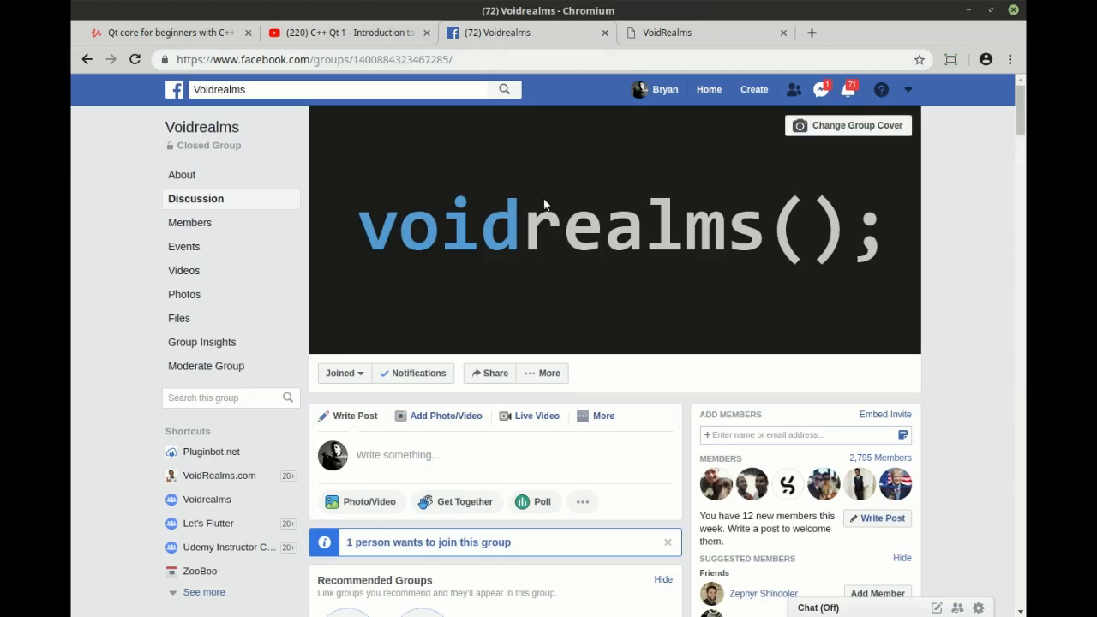